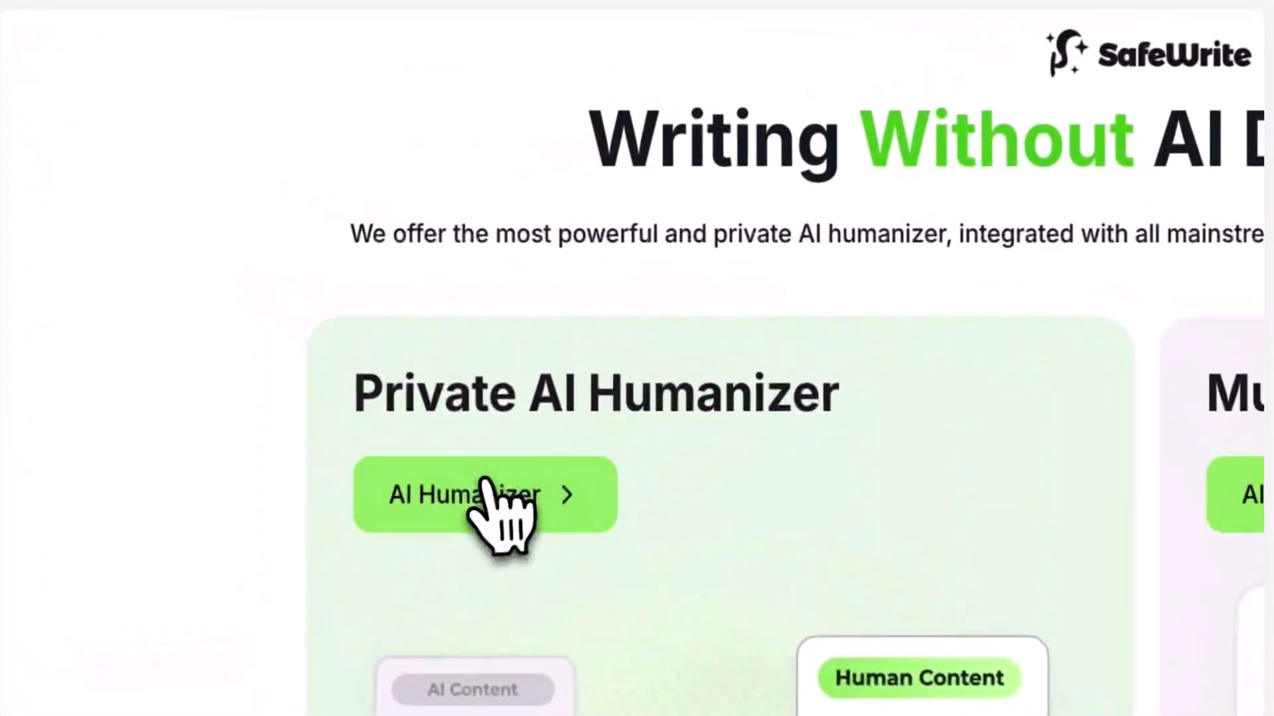
# - Enter the AI Humanizer from the landing page, pasting and running the sample essay through humanize and scan
pyautogui.click(485, 481)
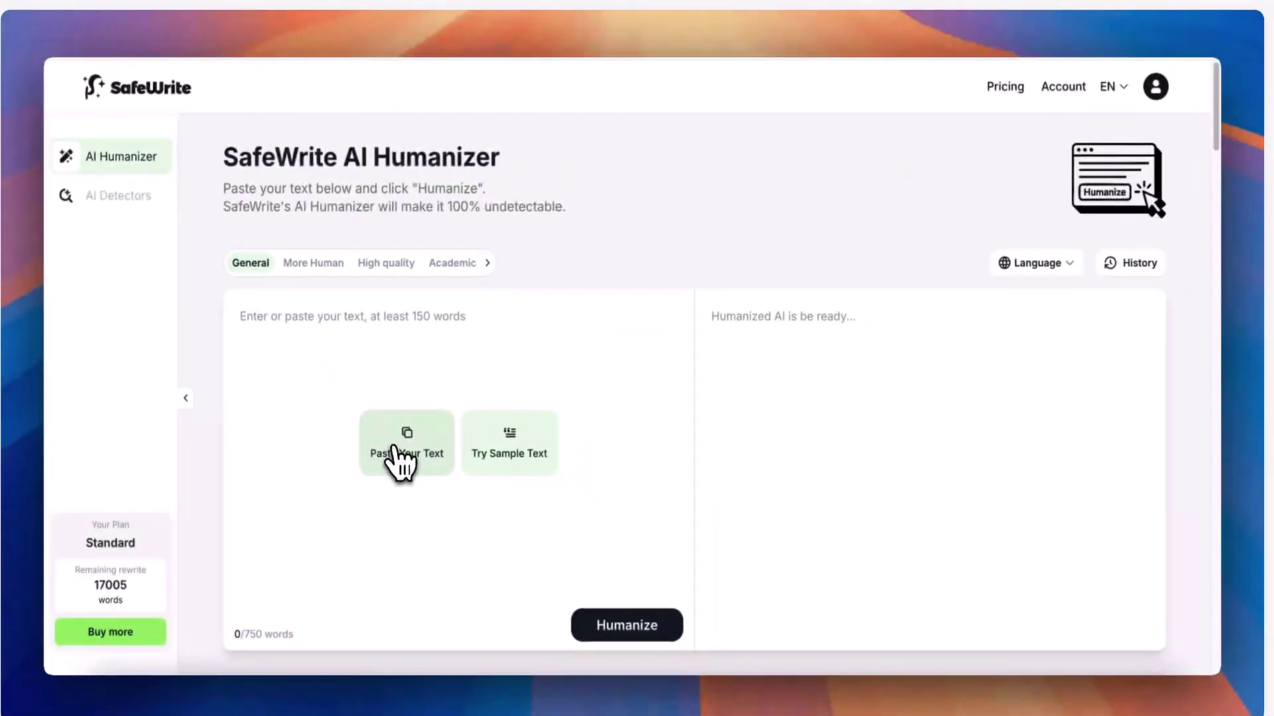
pyautogui.click(402, 453)
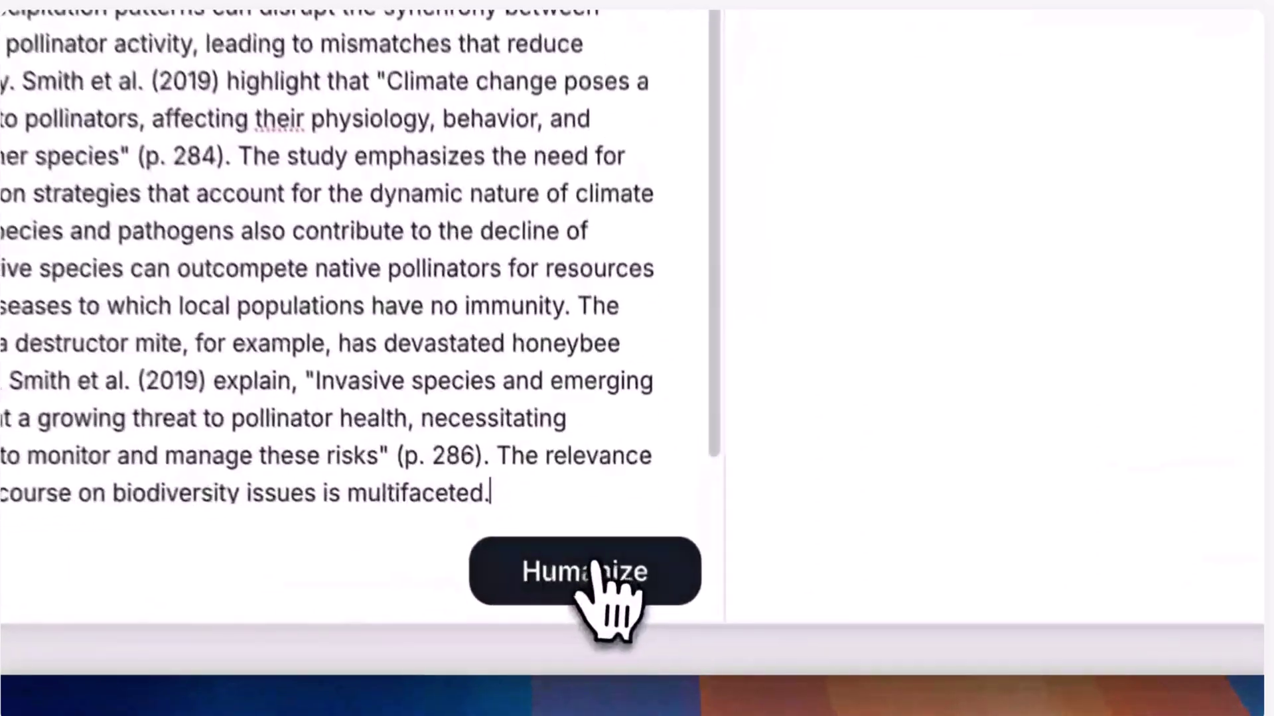
pyautogui.click(626, 625)
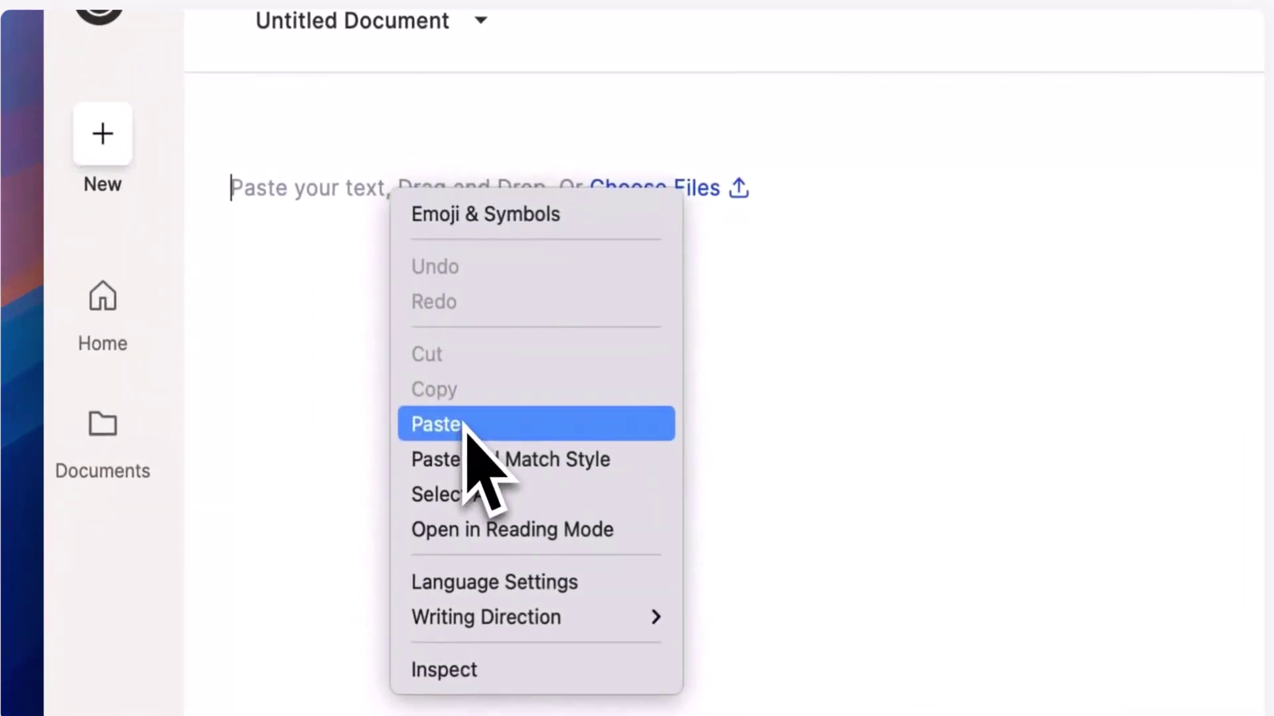
pyautogui.click(450, 414)
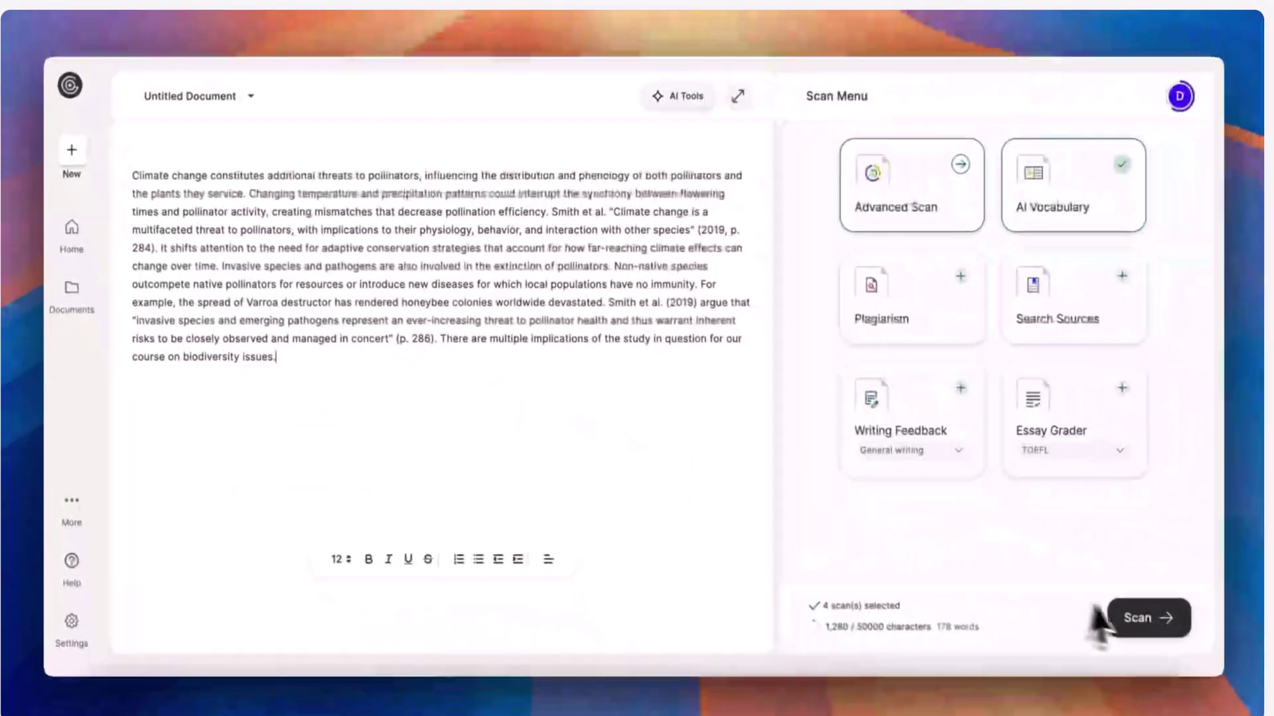
pyautogui.click(1134, 618)
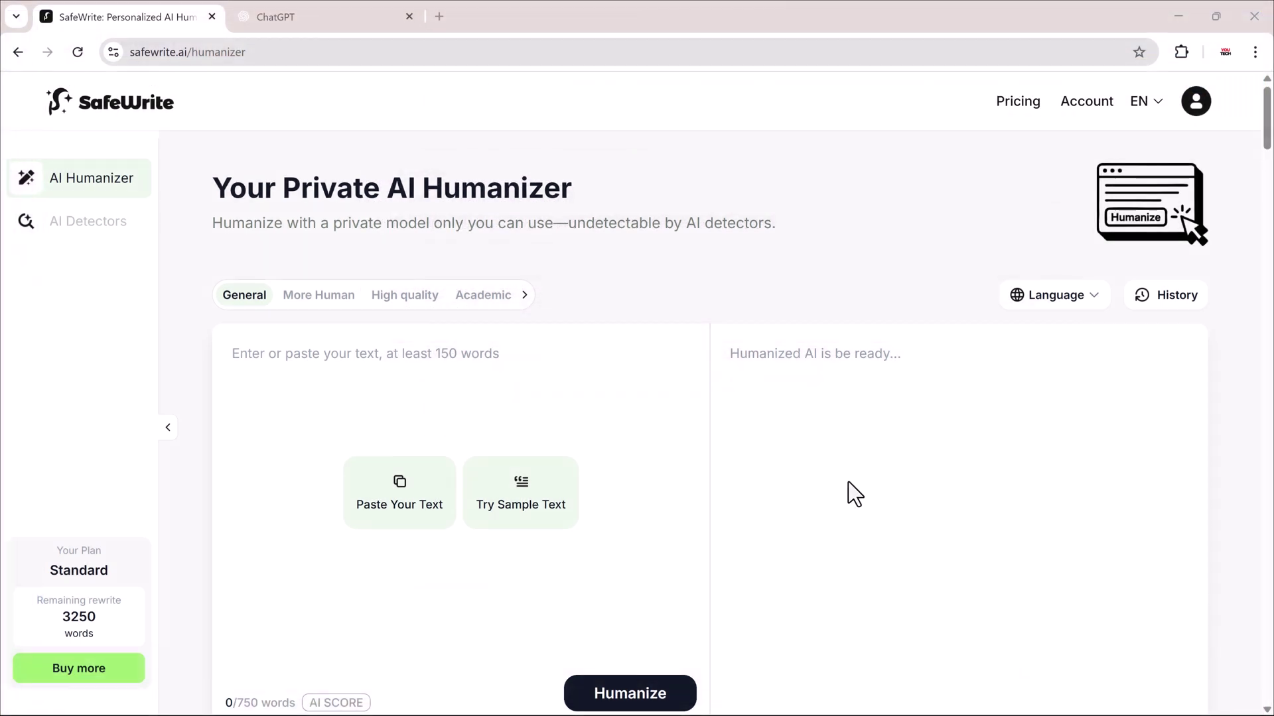
pyautogui.scroll(-2, 637, 408)
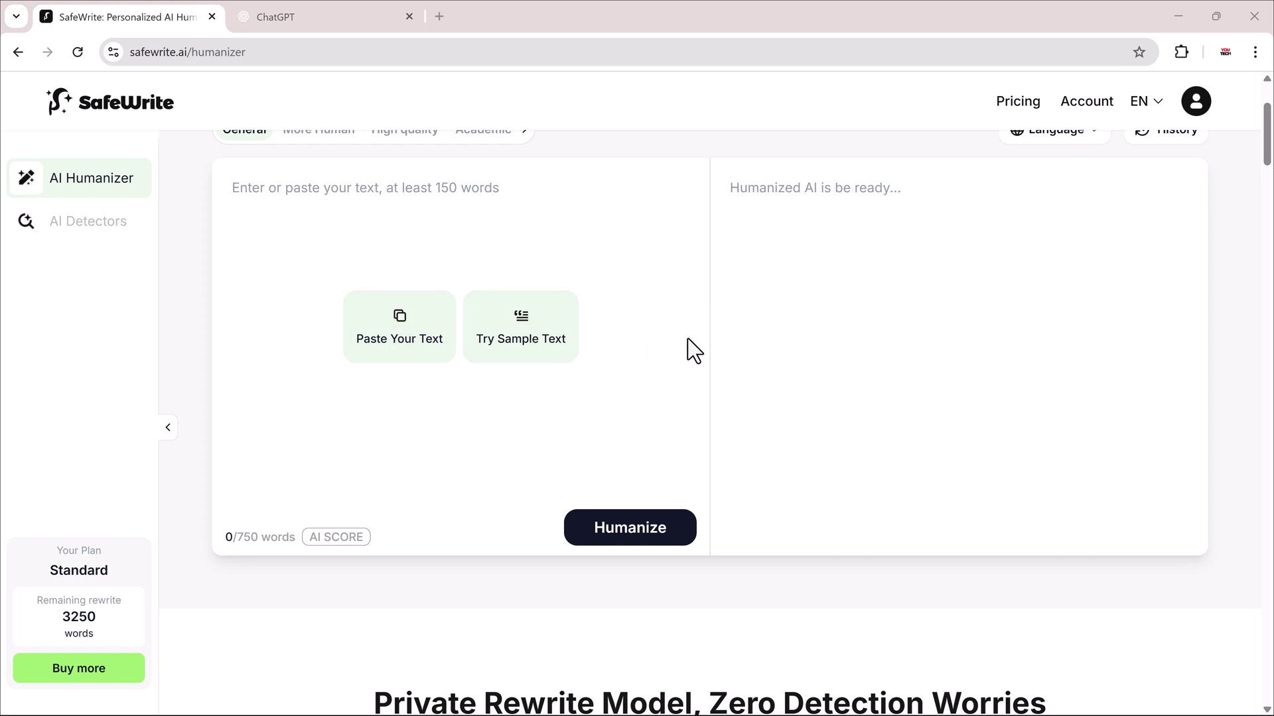
pyautogui.scroll(-2, 733, 290)
pyautogui.scroll(-3, 734, 288)
pyautogui.scroll(-1, 734, 288)
pyautogui.scroll(-4, 733, 289)
pyautogui.scroll(-2, 728, 278)
pyautogui.scroll(1, 727, 284)
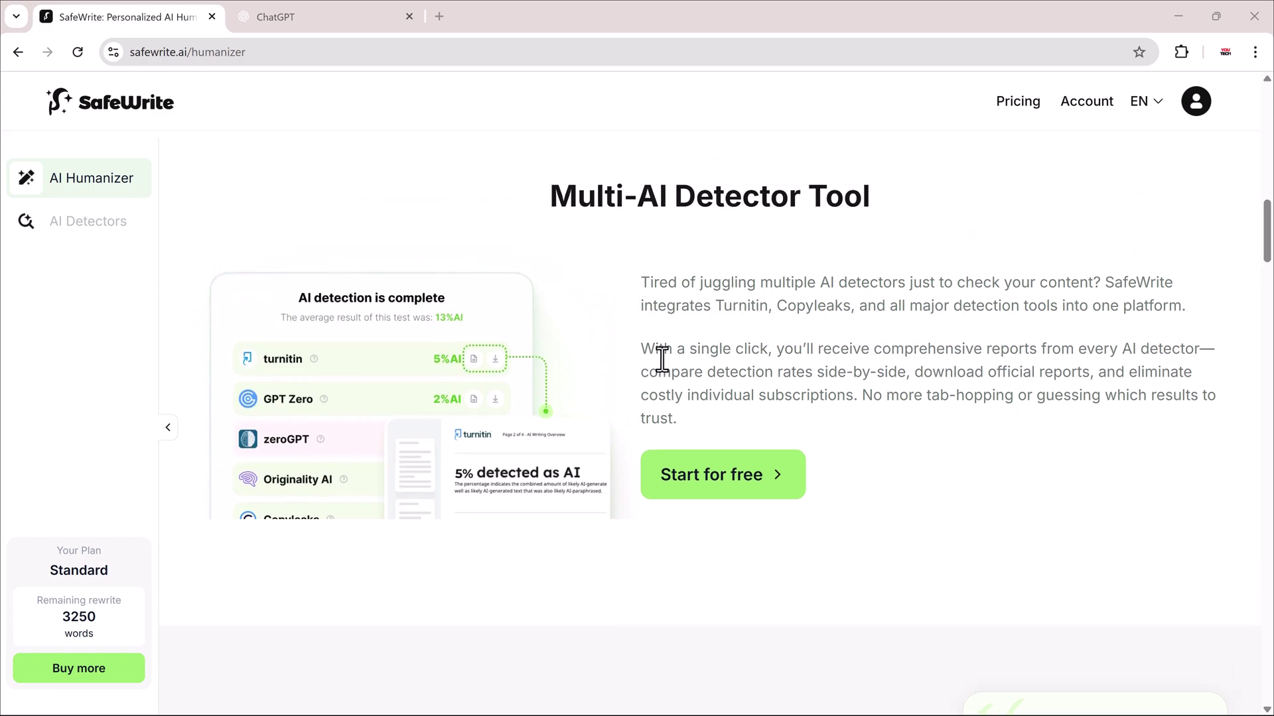
pyautogui.scroll(-4, 678, 304)
pyautogui.scroll(-3, 678, 303)
pyautogui.scroll(-1, 678, 304)
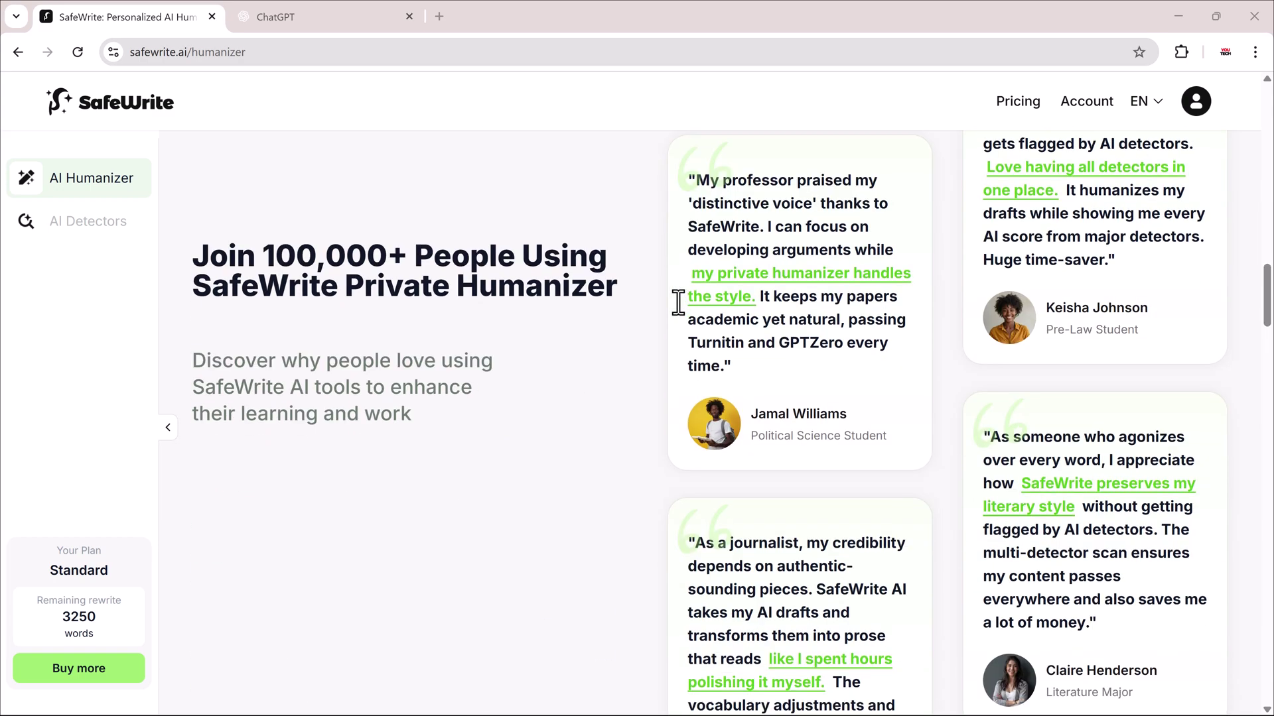
pyautogui.scroll(-4, 678, 304)
pyautogui.scroll(-4, 677, 303)
pyautogui.scroll(-4, 678, 304)
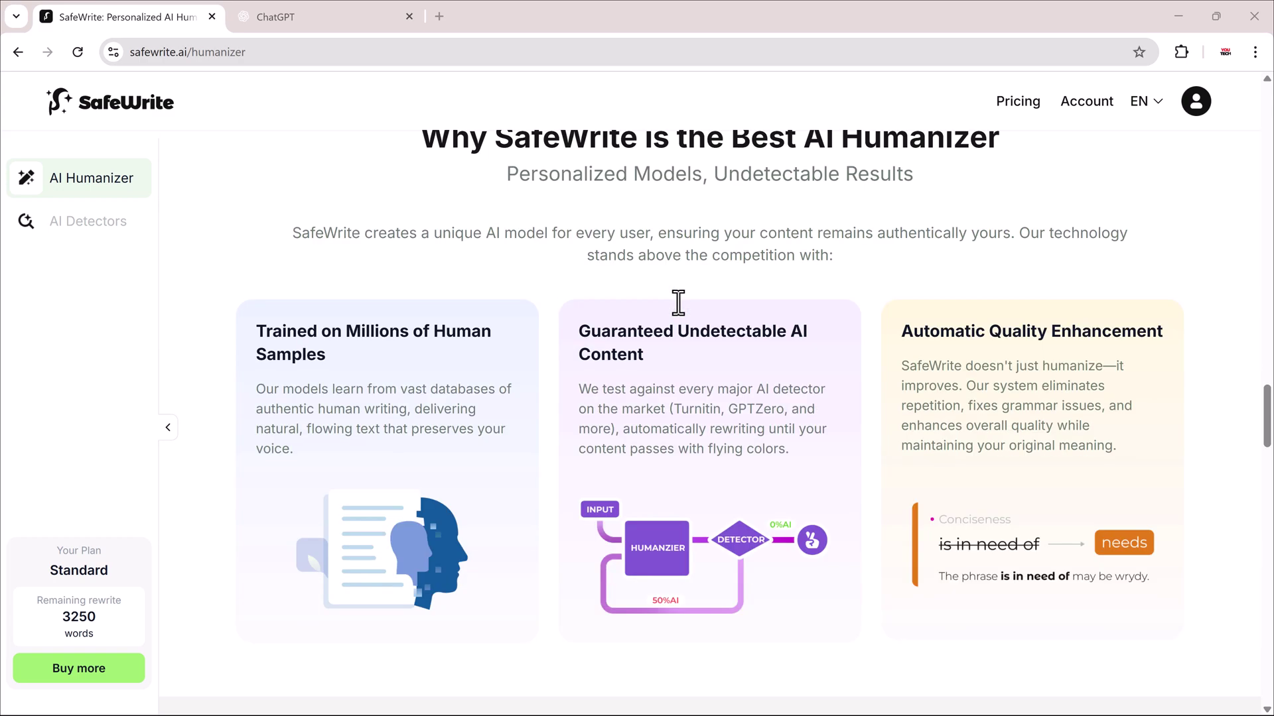
pyautogui.scroll(-3, 678, 302)
pyautogui.scroll(-2, 679, 302)
pyautogui.scroll(-2, 678, 303)
pyautogui.scroll(-4, 679, 303)
pyautogui.scroll(-3, 679, 302)
pyautogui.scroll(-2, 679, 303)
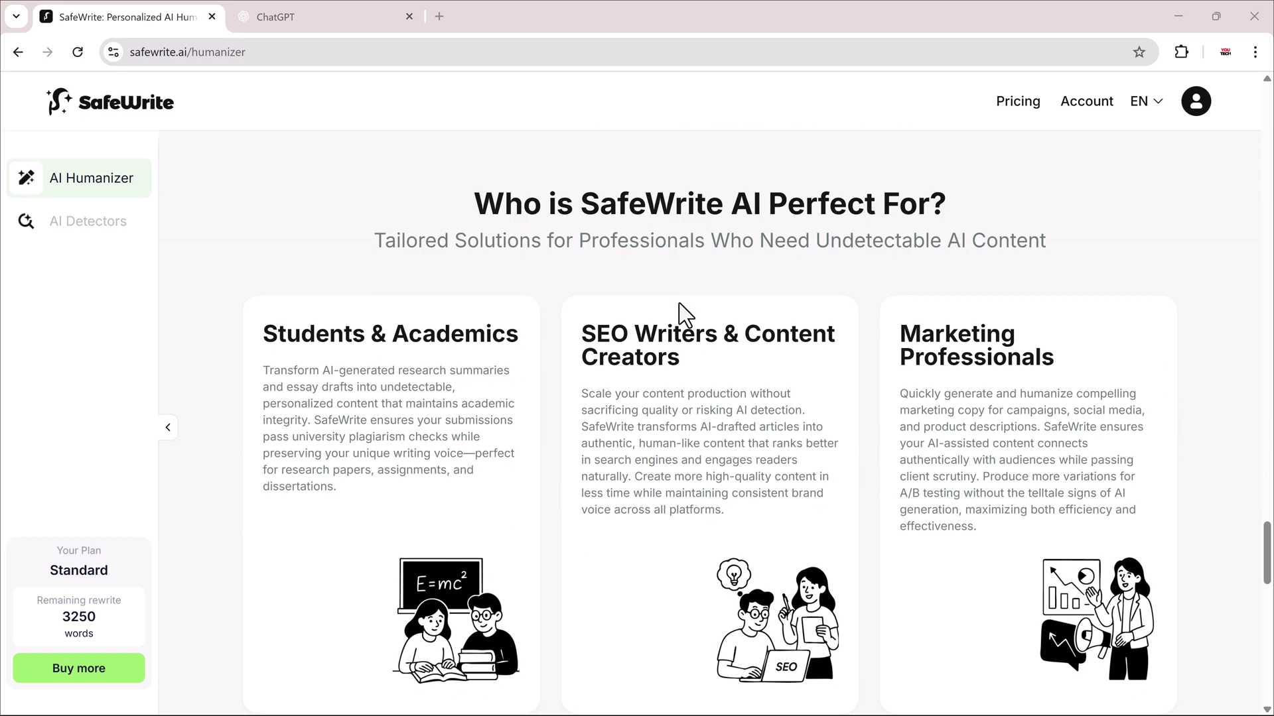
pyautogui.scroll(10, 679, 303)
pyautogui.scroll(5, 680, 309)
pyautogui.scroll(4, 680, 308)
pyautogui.scroll(5, 680, 309)
pyautogui.scroll(10, 680, 309)
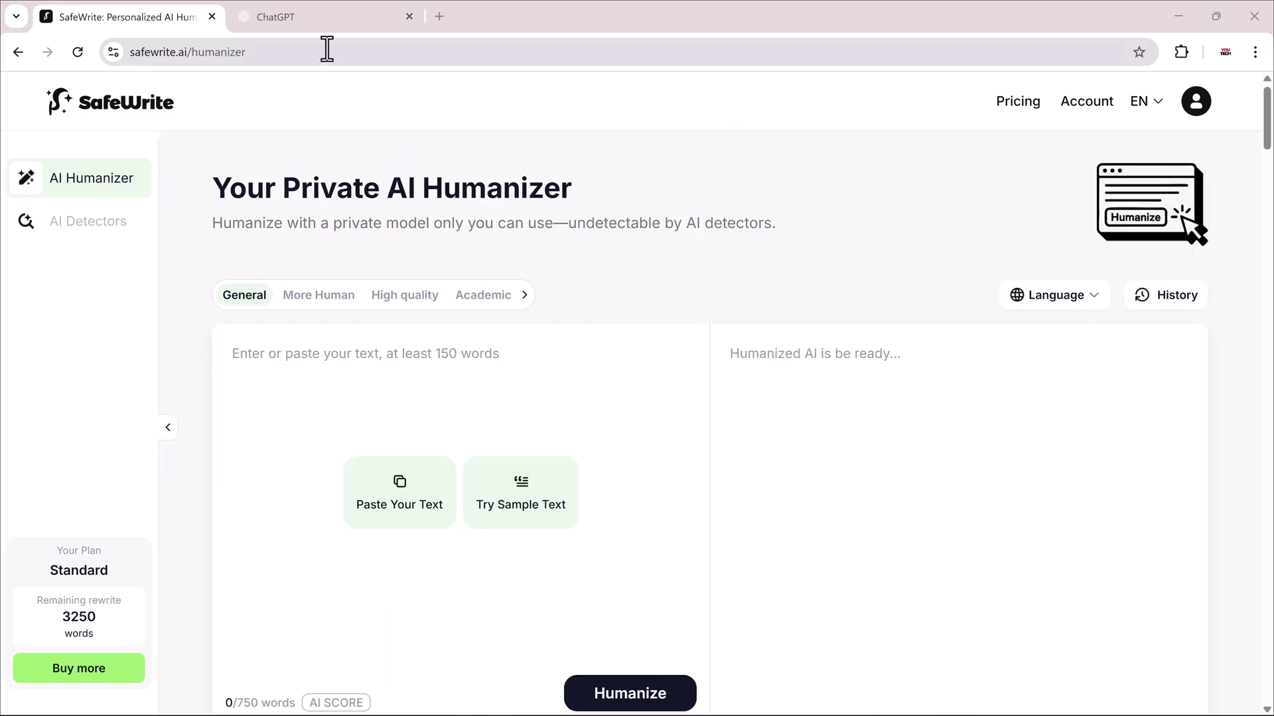
# - In ChatGPT, select and copy the generated climate change essay
pyautogui.click(305, 22)
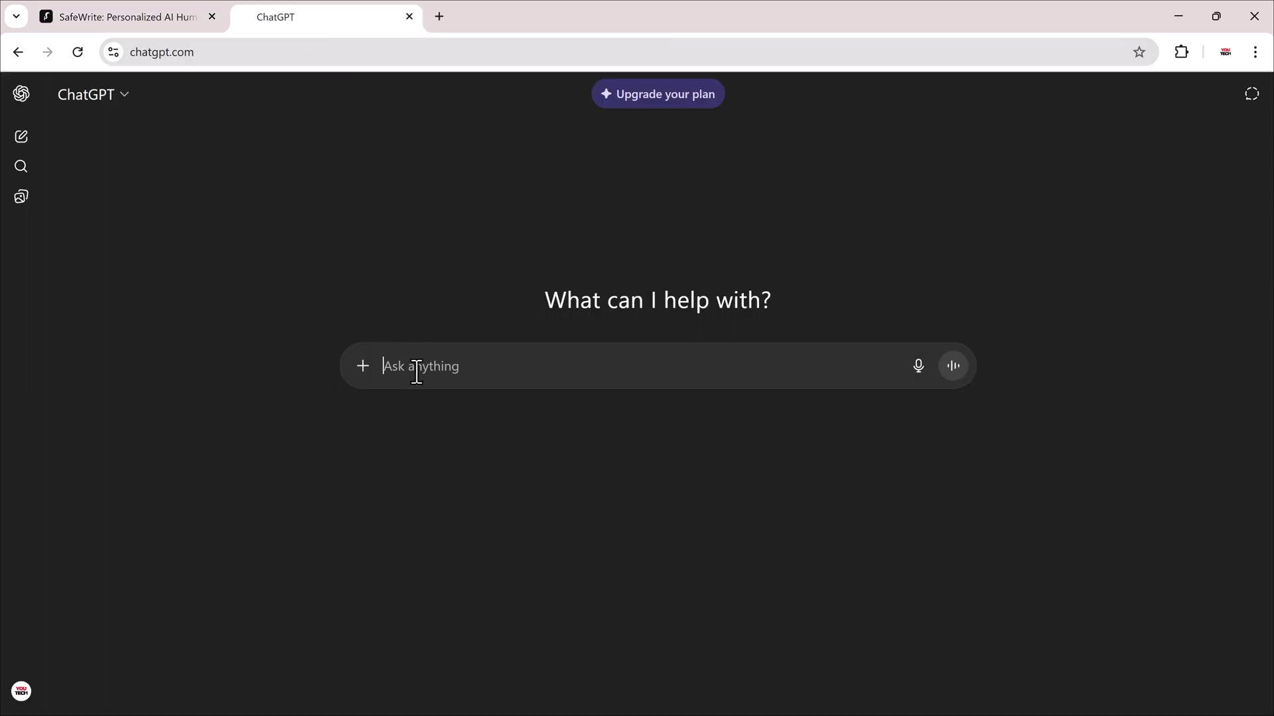
pyautogui.write('Write')
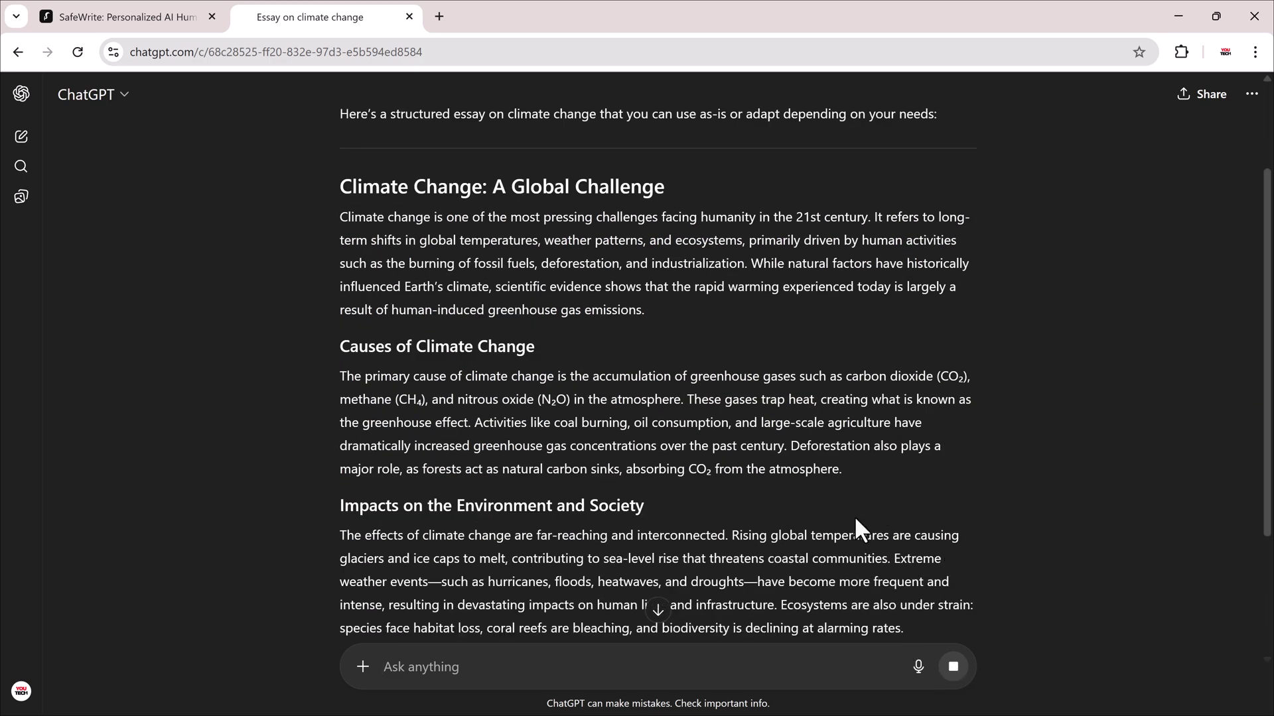
pyautogui.scroll(1, 768, 448)
pyautogui.scroll(-2, 764, 449)
pyautogui.scroll(-2, 764, 450)
pyautogui.scroll(3, 764, 449)
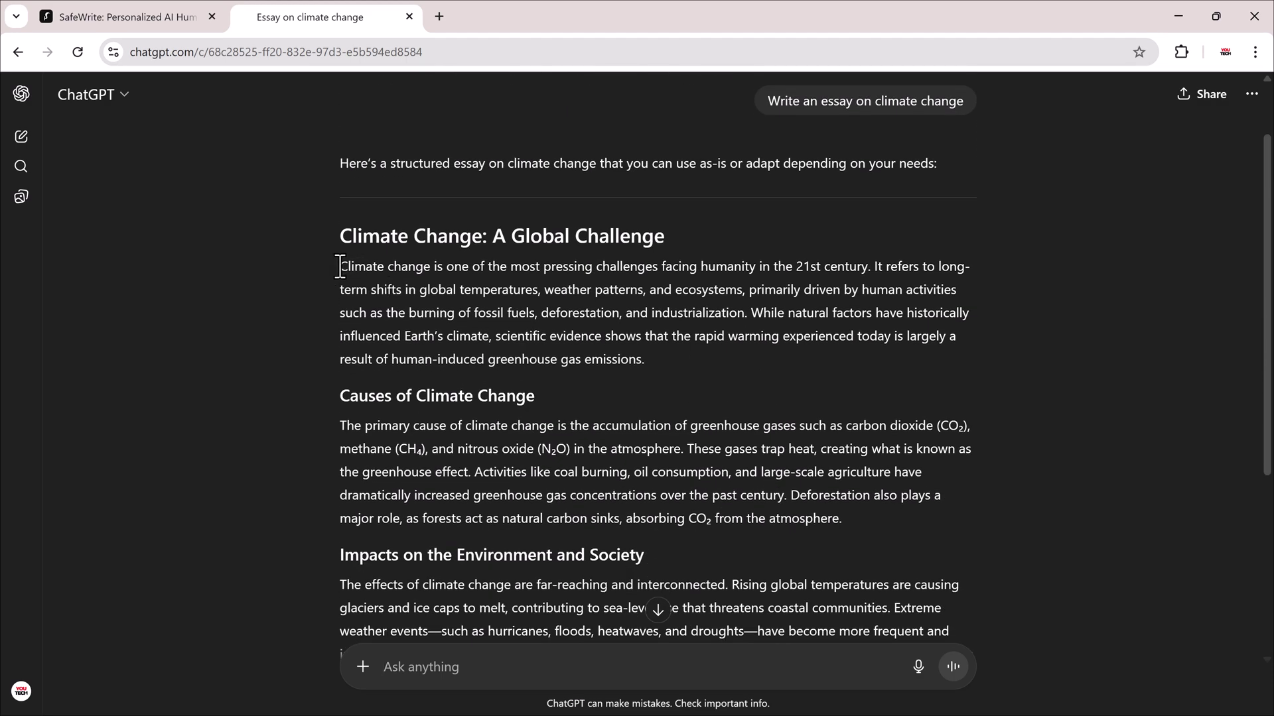
pyautogui.moveTo(338, 267)
pyautogui.mouseDown()
pyautogui.moveTo(418, 276)
pyautogui.moveTo(844, 397)
pyautogui.moveTo(968, 546)
pyautogui.moveTo(996, 607)
pyautogui.moveTo(986, 533)
pyautogui.mouseUp()
pyautogui.rightClick(628, 459)
pyautogui.click(657, 473)
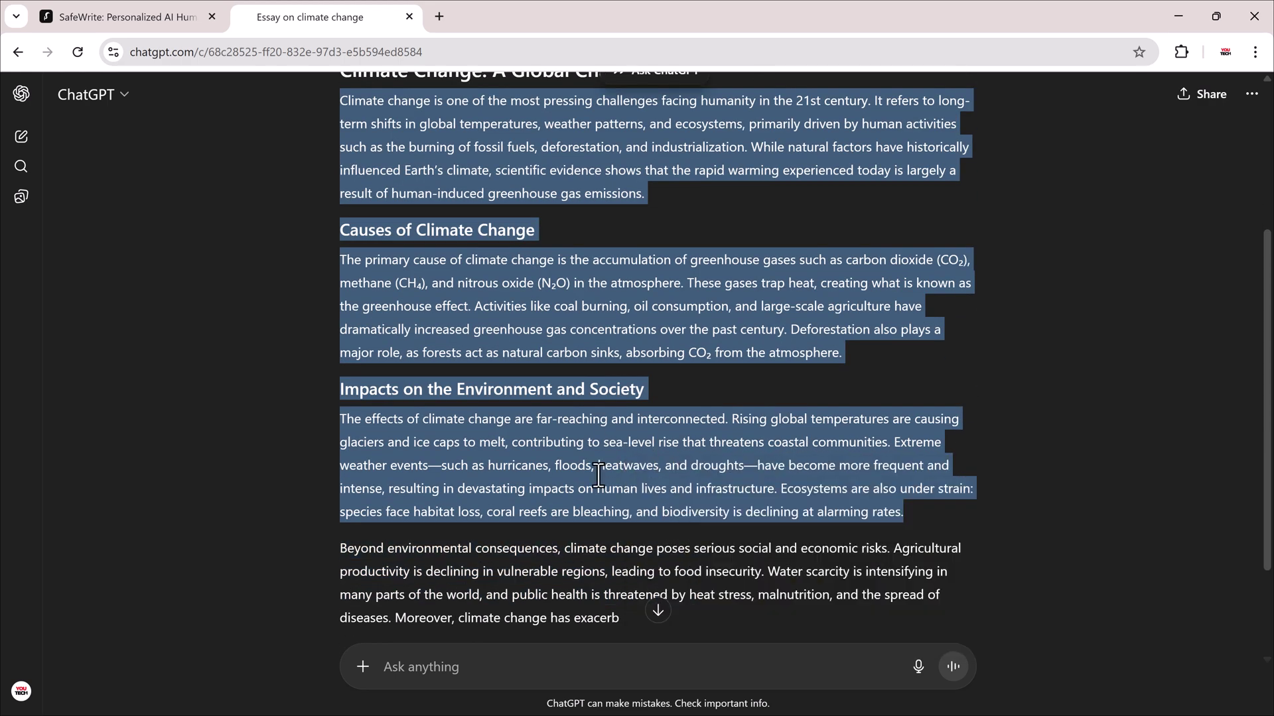
# - Paste the copied climate essay into SafeWrite's humanizer input
pyautogui.click(149, 19)
pyautogui.click(282, 373)
pyautogui.hotkey('ctrl', 'v')
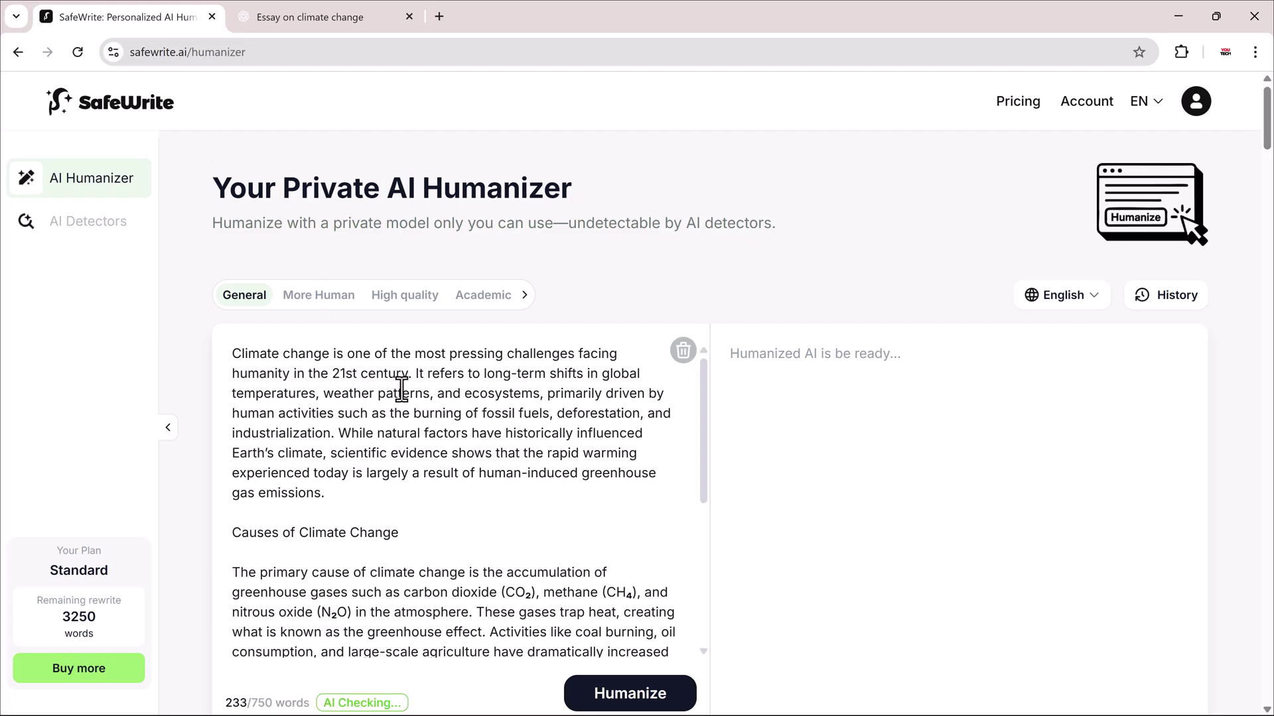
pyautogui.scroll(-2, 401, 388)
pyautogui.scroll(-1, 520, 446)
pyautogui.scroll(-1, 521, 446)
pyautogui.scroll(-2, 520, 447)
pyautogui.scroll(-1, 495, 393)
pyautogui.scroll(1, 495, 393)
pyautogui.scroll(2, 498, 398)
pyautogui.scroll(1, 478, 405)
pyautogui.scroll(2, 454, 373)
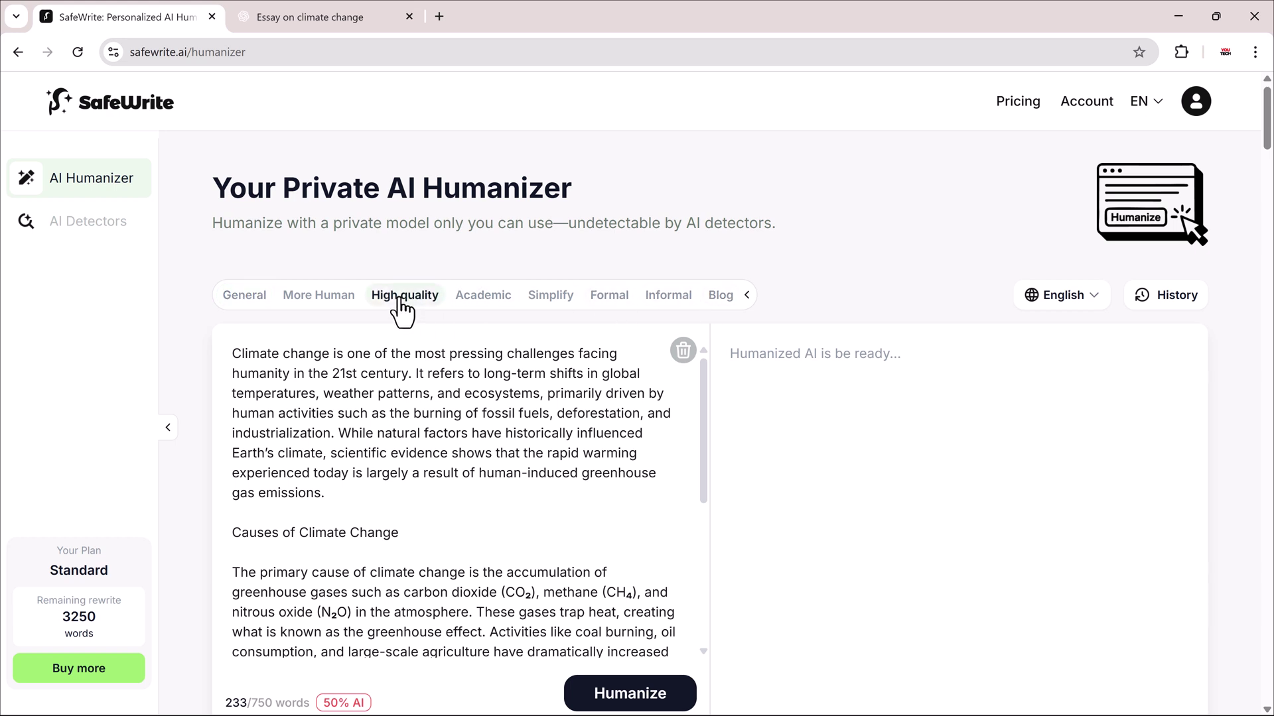
# - Humanize the climate essay in High quality mode, copy the 0% AI rewrite and head to ZeroGPT
pyautogui.click(402, 311)
pyautogui.scroll(-1, 617, 598)
pyautogui.click(629, 610)
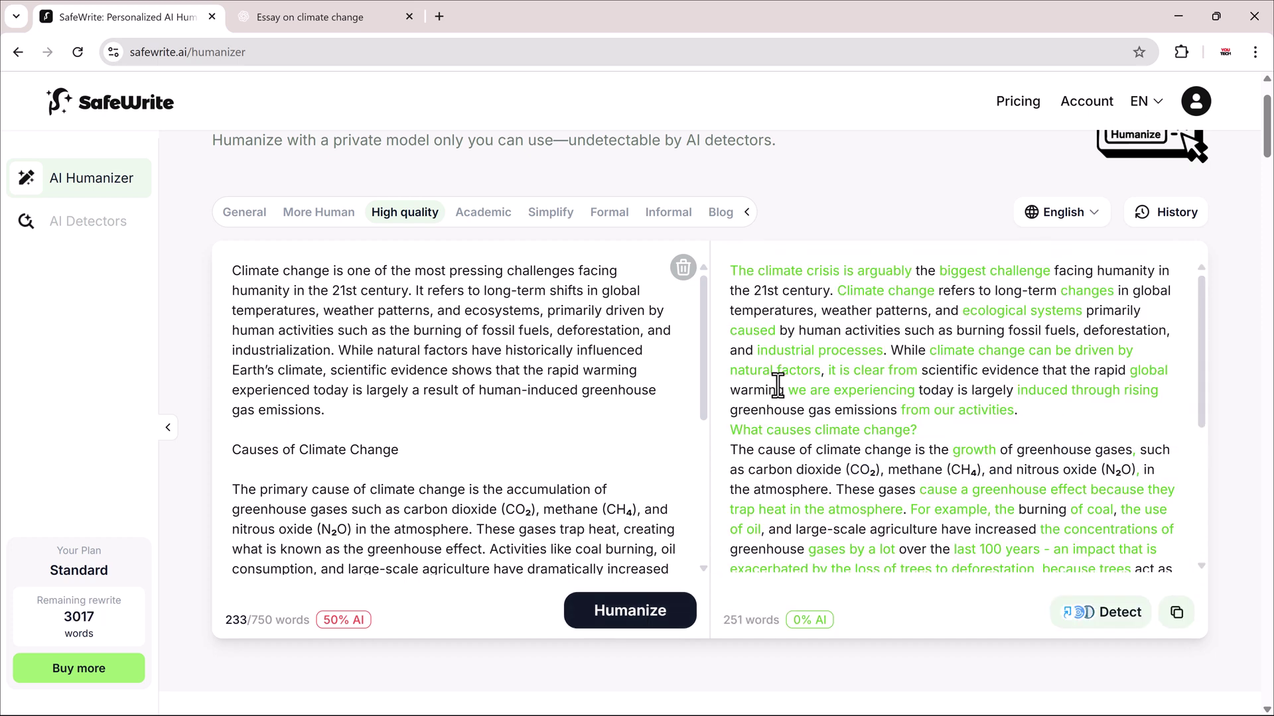
pyautogui.scroll(2, 783, 385)
pyautogui.scroll(-2, 826, 408)
pyautogui.scroll(-2, 825, 429)
pyautogui.scroll(1, 774, 537)
pyautogui.scroll(2, 778, 515)
pyautogui.scroll(1, 787, 517)
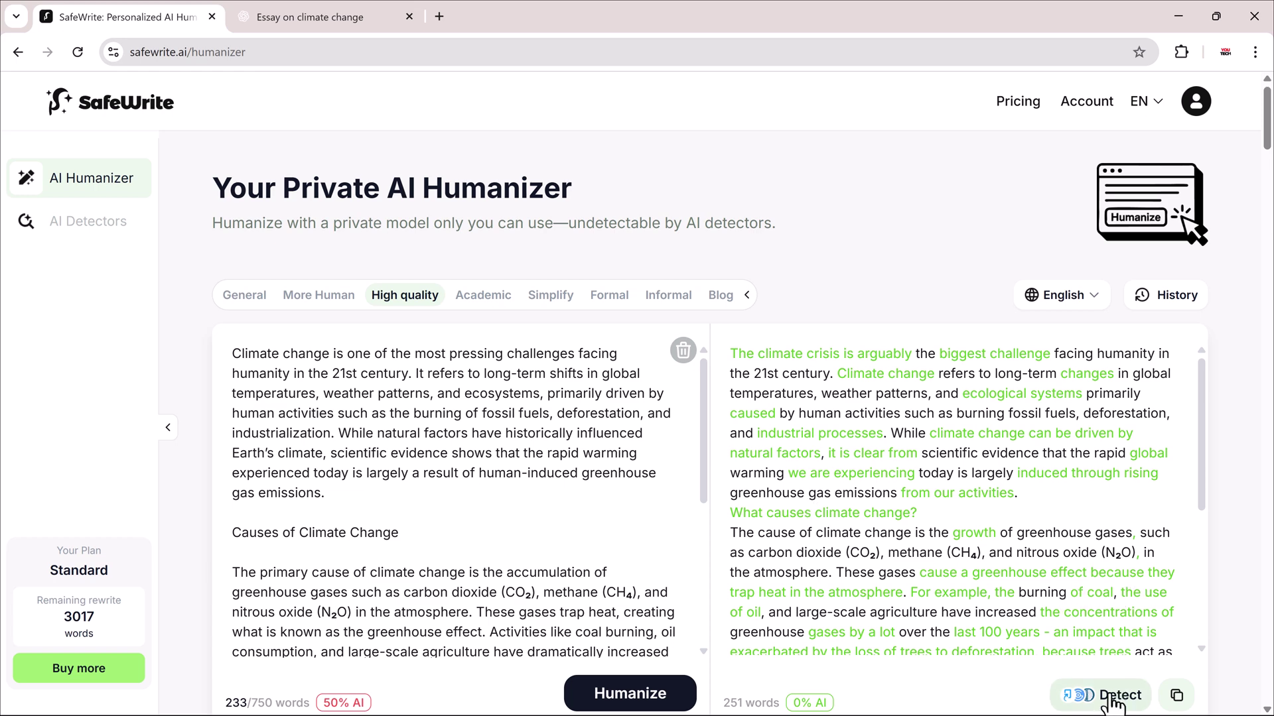
pyautogui.click(1180, 691)
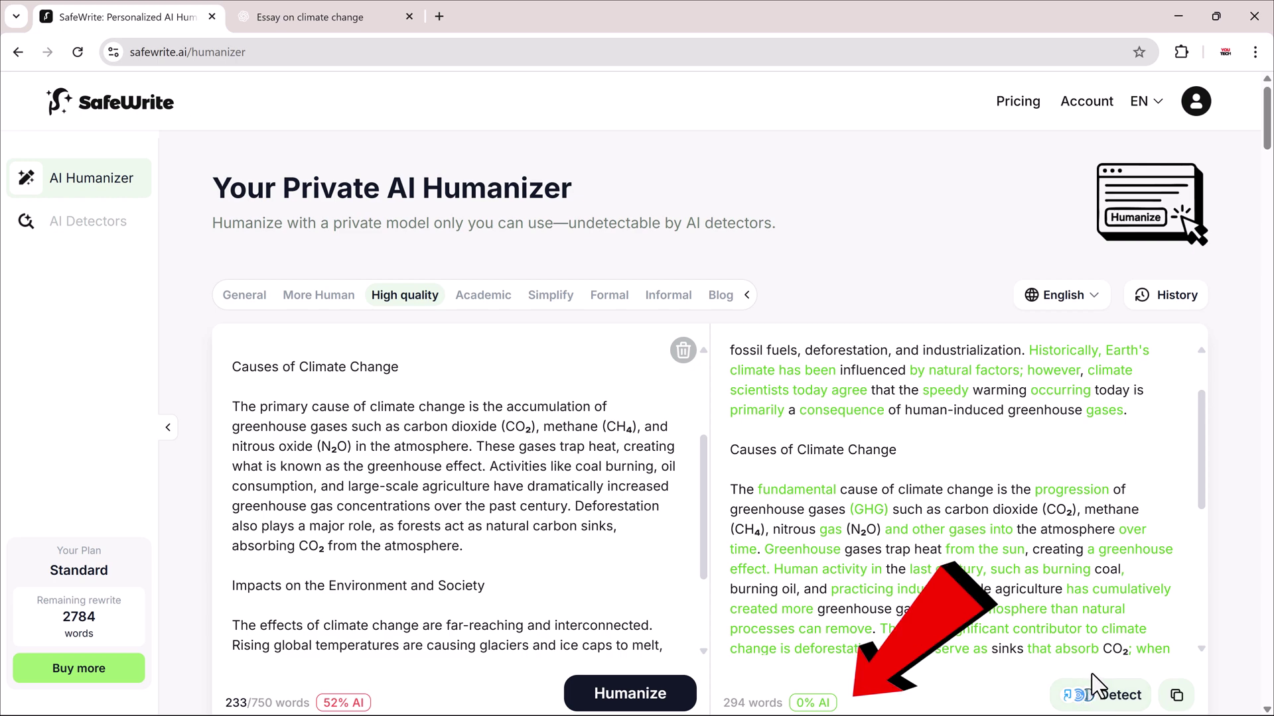
pyautogui.click(1105, 686)
pyautogui.scroll(-2, 695, 381)
pyautogui.scroll(-2, 643, 305)
# - Paste the humanized climate essay into ZeroGPT and run Detect Text, getting a 0% AI verdict
pyautogui.click(525, 236)
pyautogui.hotkey('ctrl', 'v')
pyautogui.scroll(2, 567, 539)
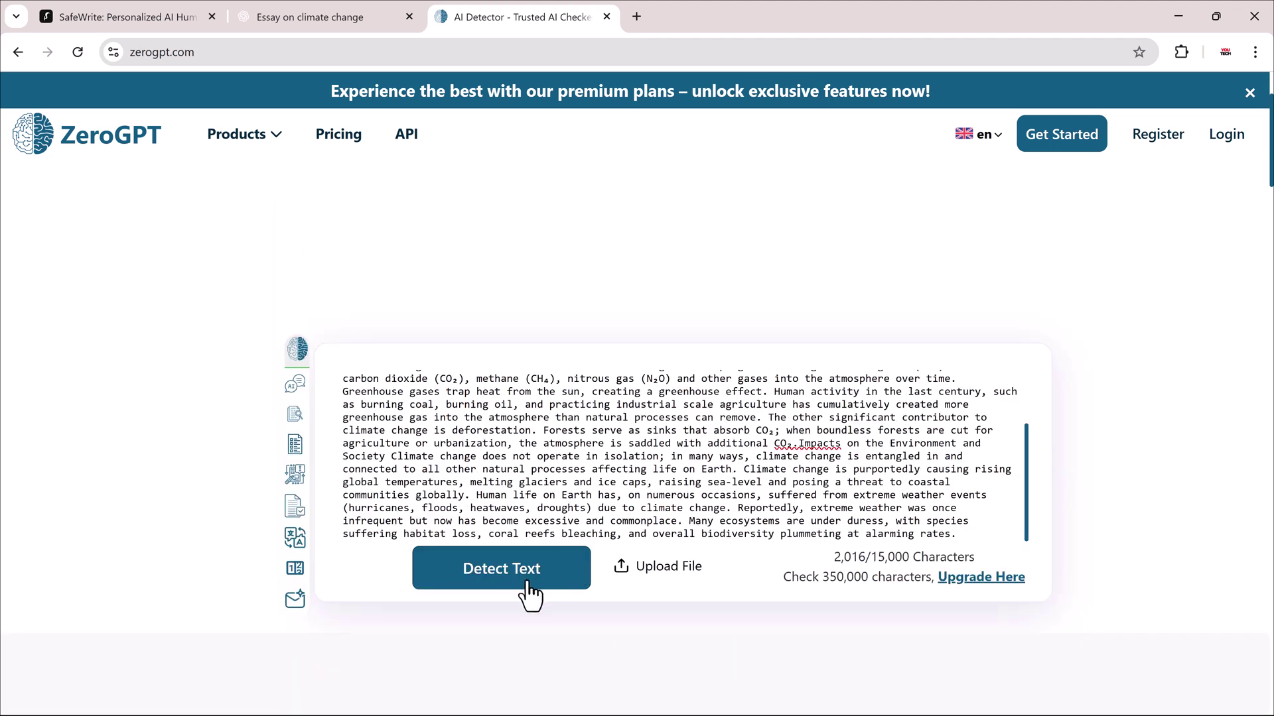
pyautogui.click(520, 576)
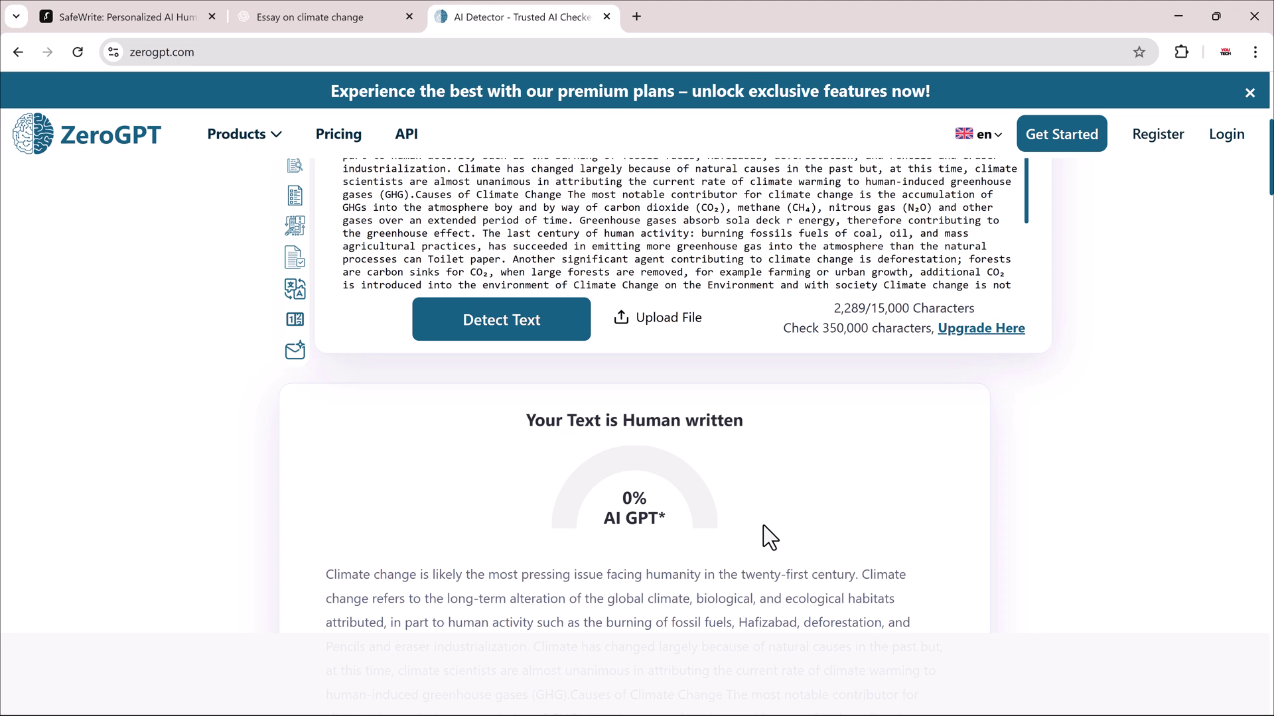
pyautogui.click(120, 11)
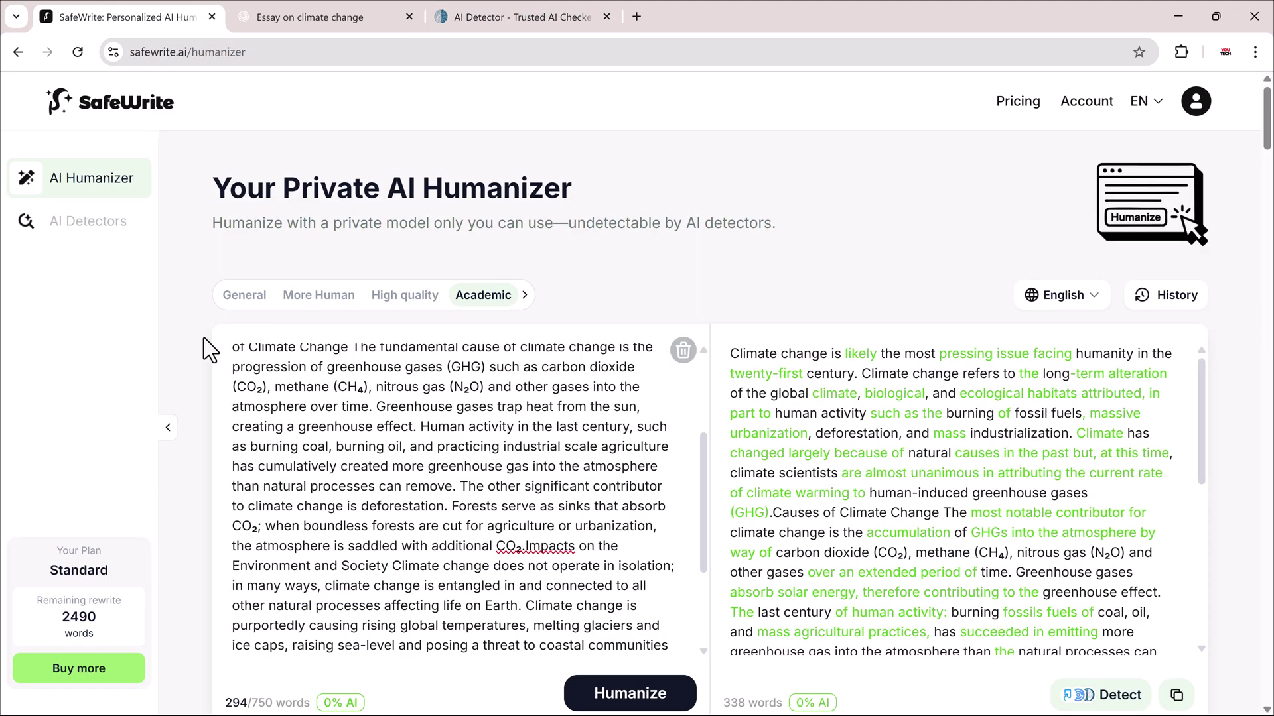
# - Paste the humanized essay into SafeWrite's AI detector and run Deep Detect, scoring 0% AI
pyautogui.click(70, 237)
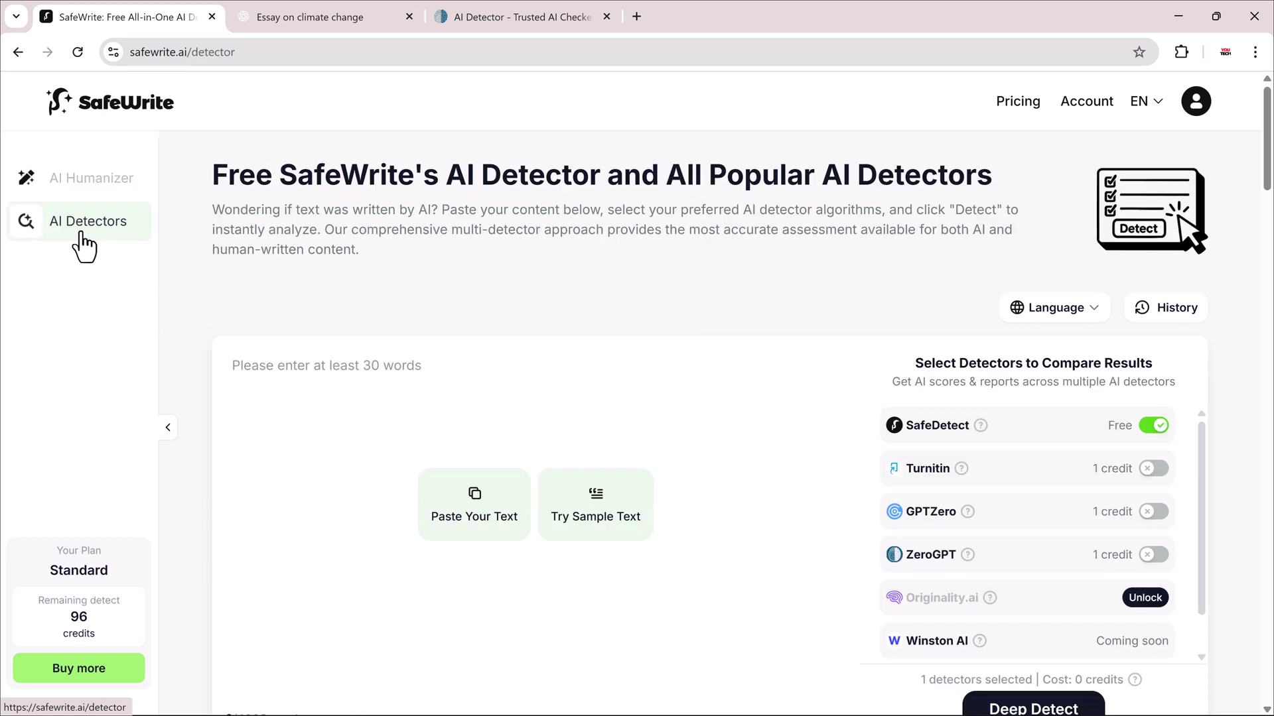
pyautogui.click(353, 380)
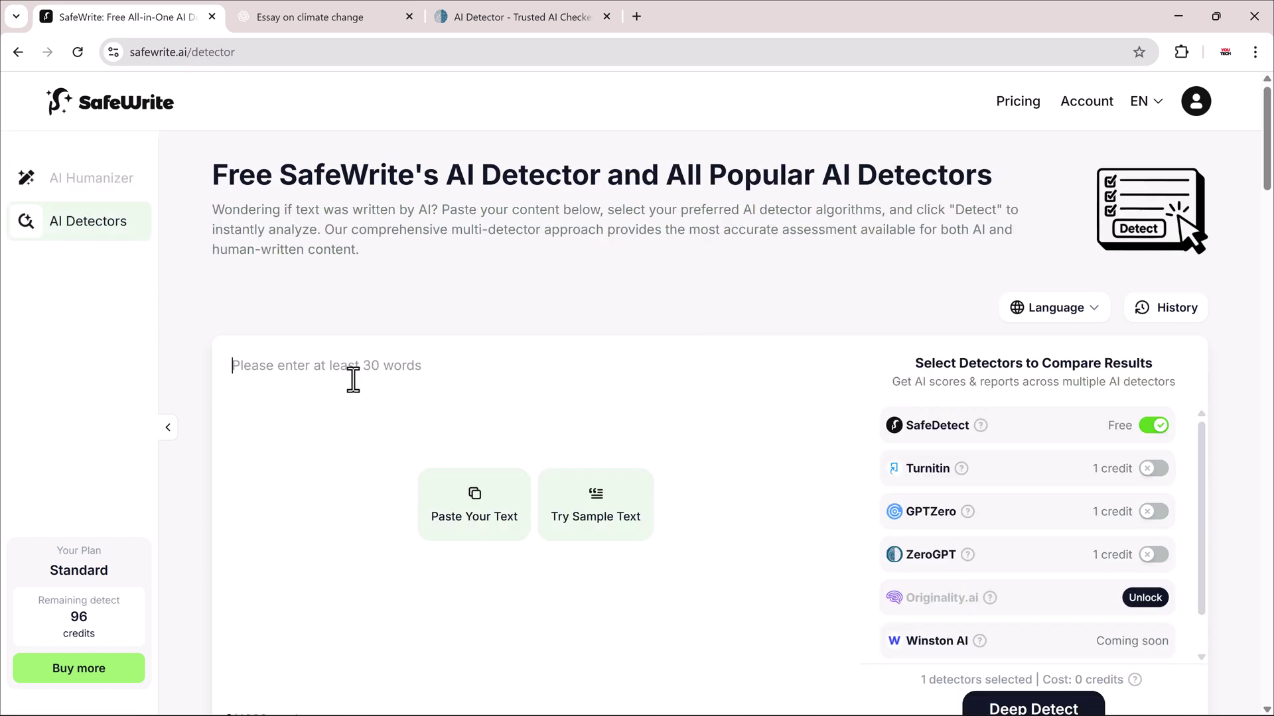
pyautogui.hotkey('ctrl', 'v')
pyautogui.scroll(-2, 380, 394)
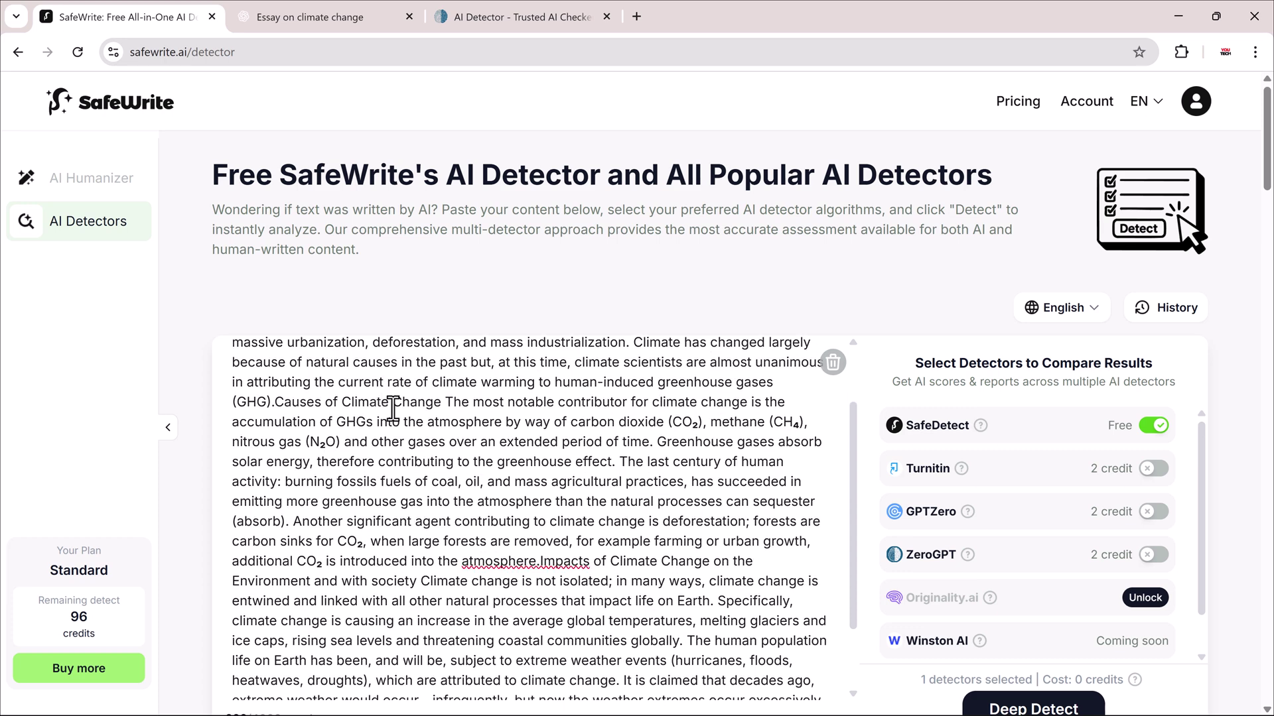
pyautogui.scroll(-2, 1007, 634)
pyautogui.scroll(-2, 1006, 634)
pyautogui.click(1017, 627)
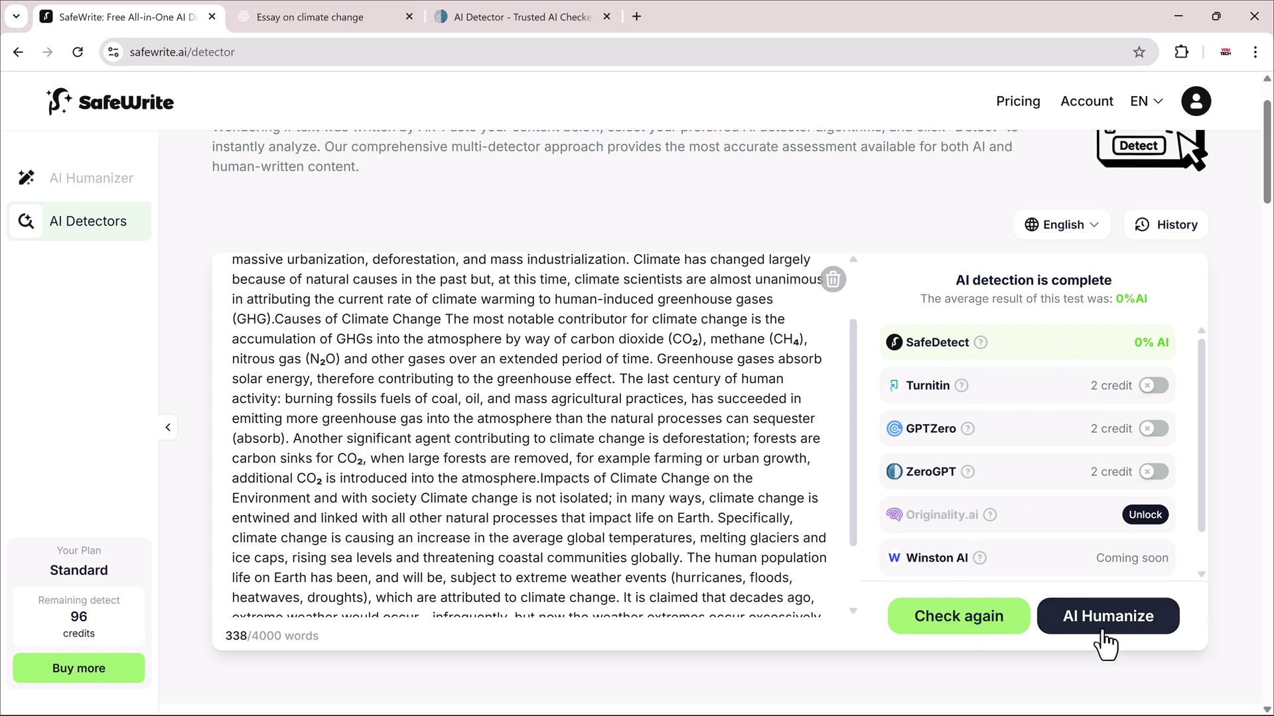
# - Have ChatGPT write an essay on AI advancements and select its Early Foundations and Machine Learning sections
pyautogui.click(85, 181)
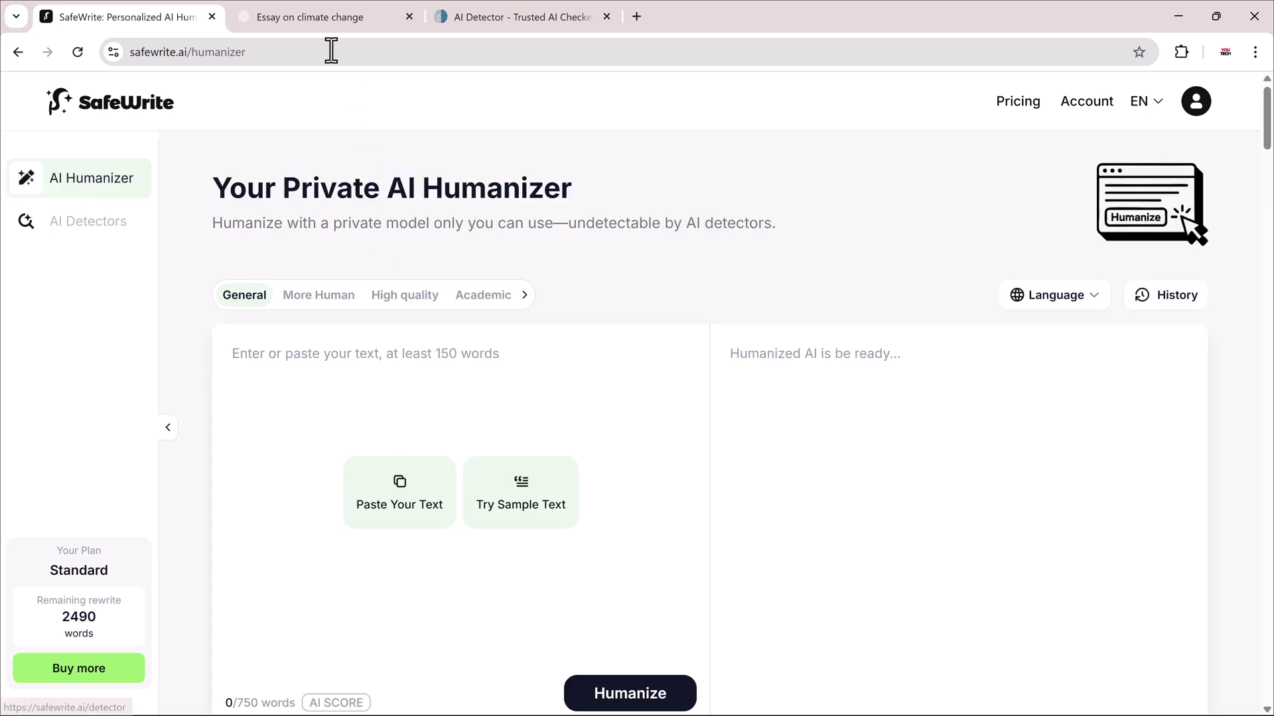
pyautogui.click(307, 18)
pyautogui.write('Write an essay')
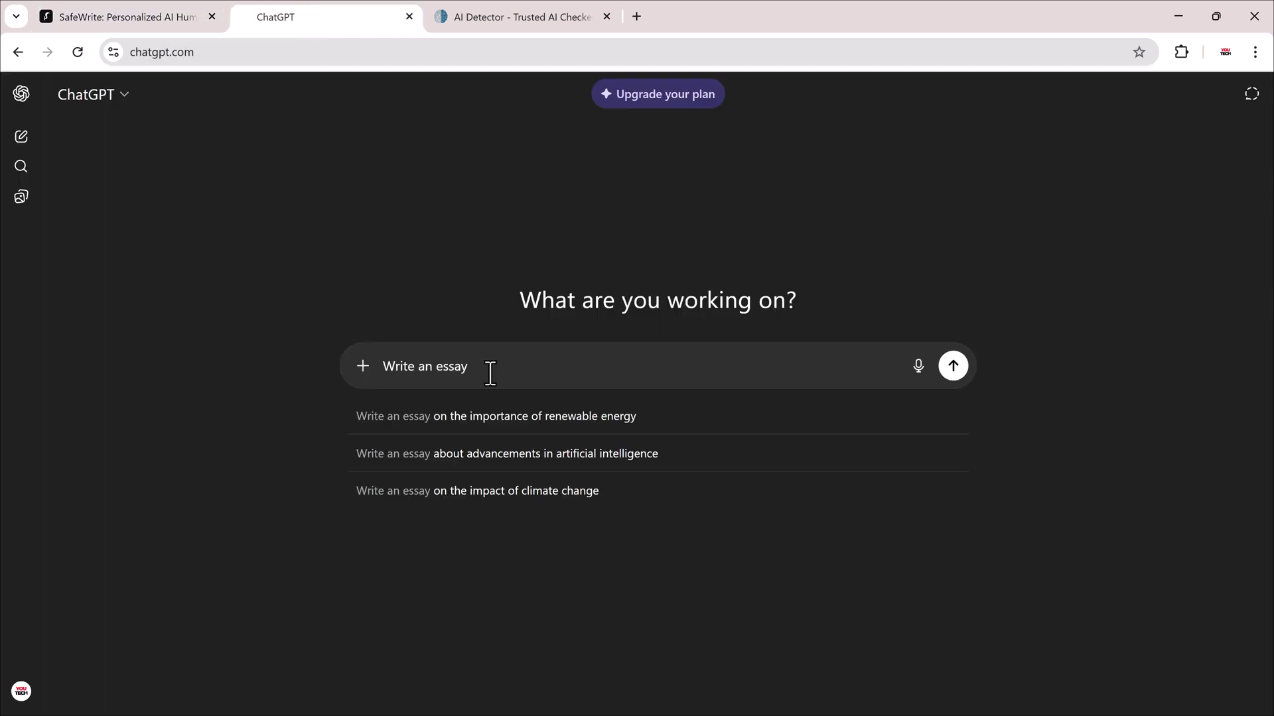
pyautogui.click(506, 454)
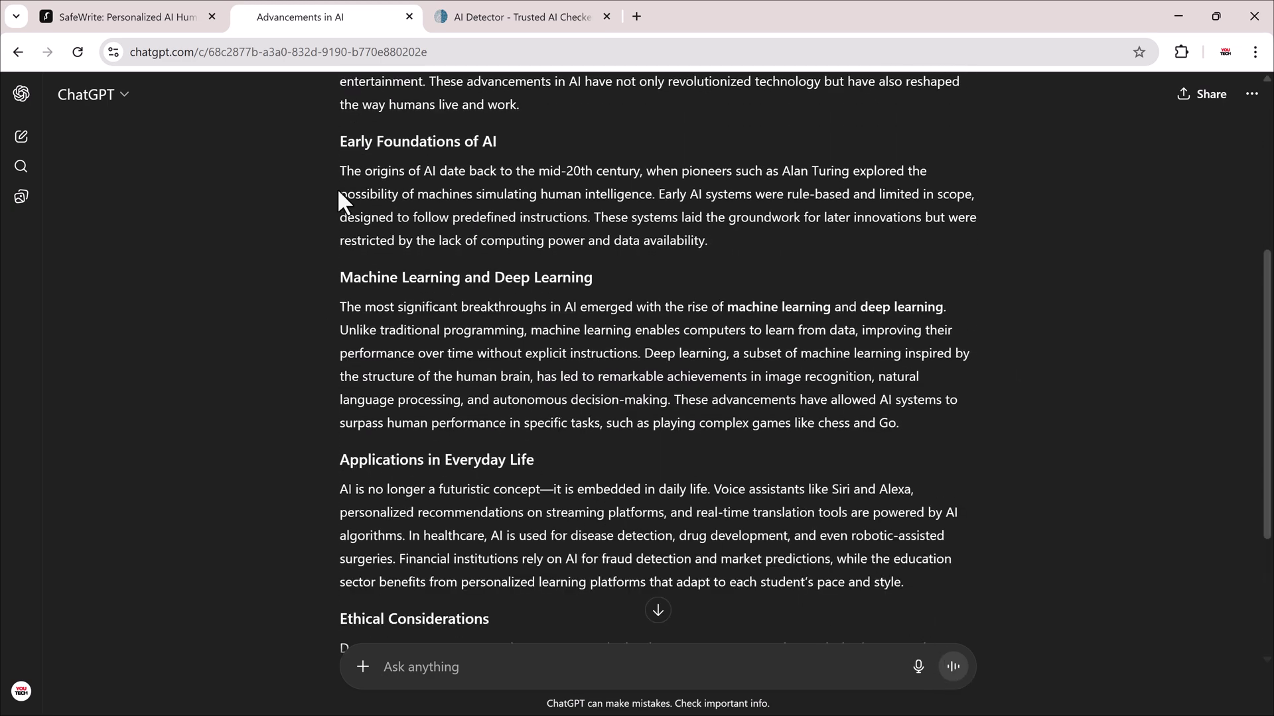
pyautogui.moveTo(337, 133)
pyautogui.mouseDown()
pyautogui.moveTo(994, 410)
pyautogui.moveTo(998, 427)
pyautogui.mouseUp()
# - Copy the selected AI essay sections and move to the ZeroGPT detector
pyautogui.rightClick(709, 327)
pyautogui.click(727, 338)
pyautogui.hotkey('ctrl', 'Tab')
pyautogui.scroll(5, 594, 332)
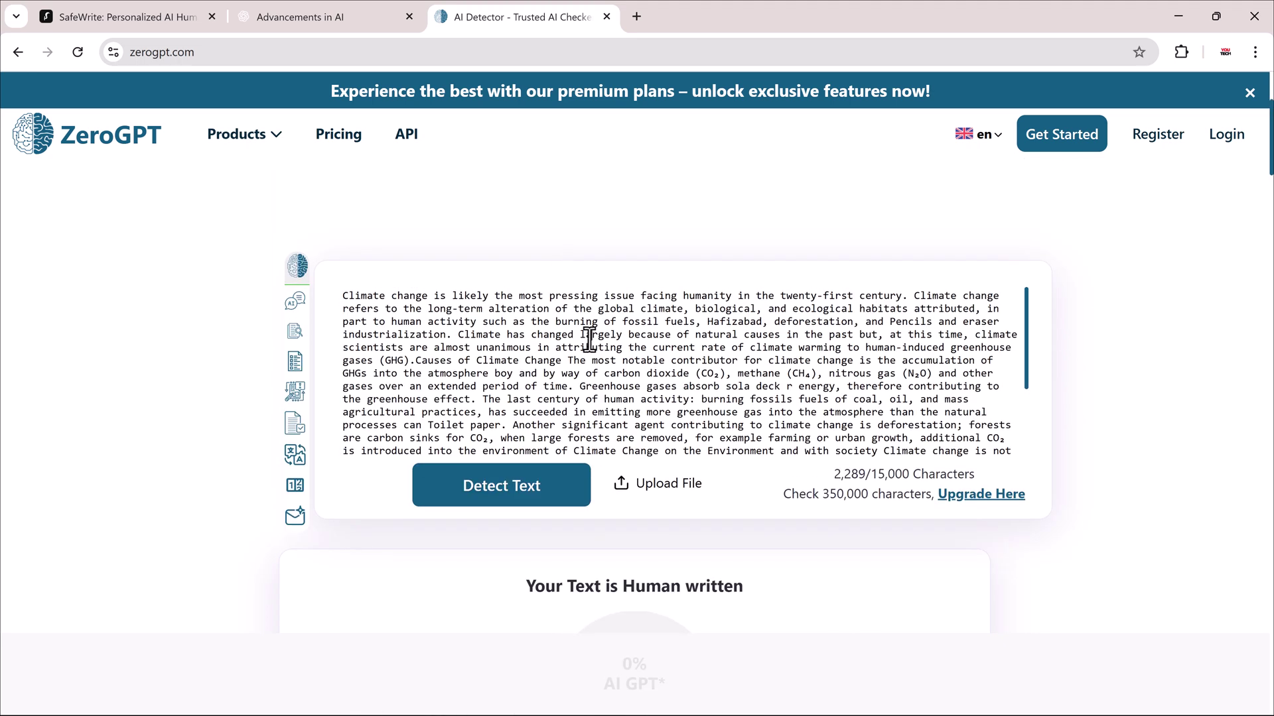
# - Replace ZeroGPT's text with the raw AI essay sections and detect, getting 100% AI GPT
pyautogui.hotkey('ctrl', 'a')
pyautogui.hotkey('ctrl', 'v')
pyautogui.scroll(2, 590, 339)
pyautogui.scroll(3, 591, 342)
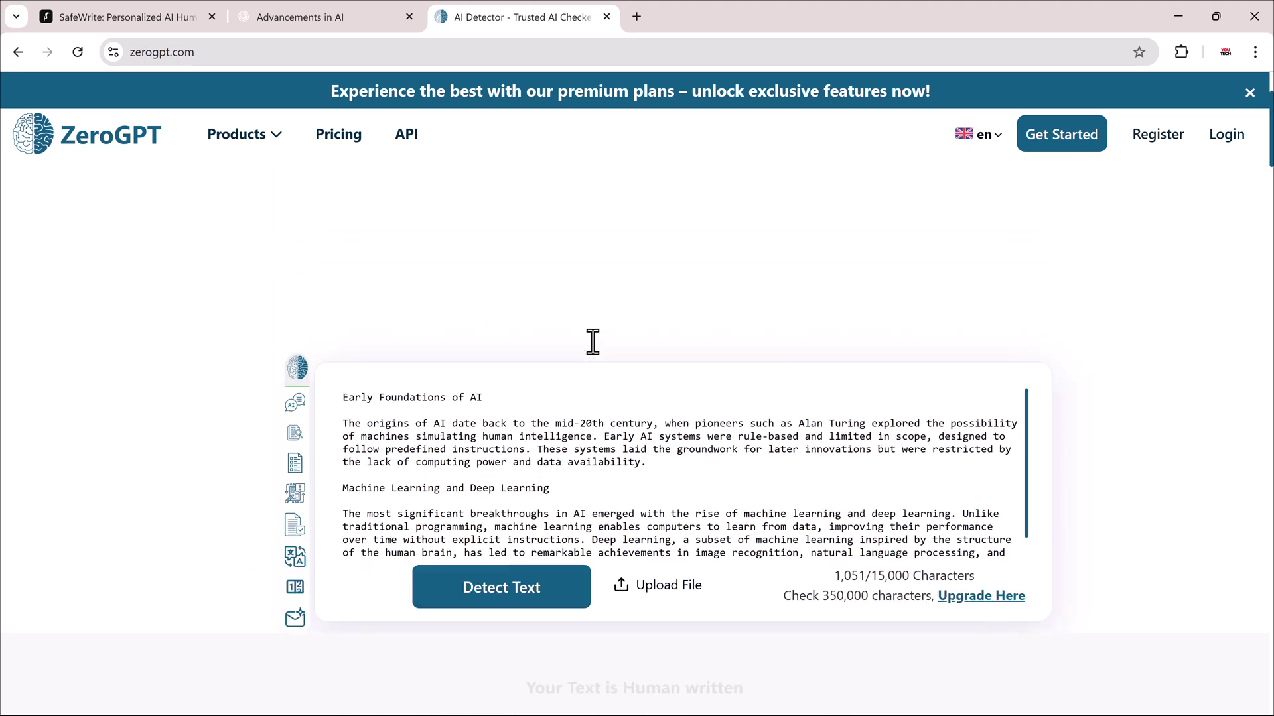
pyautogui.scroll(-1, 581, 462)
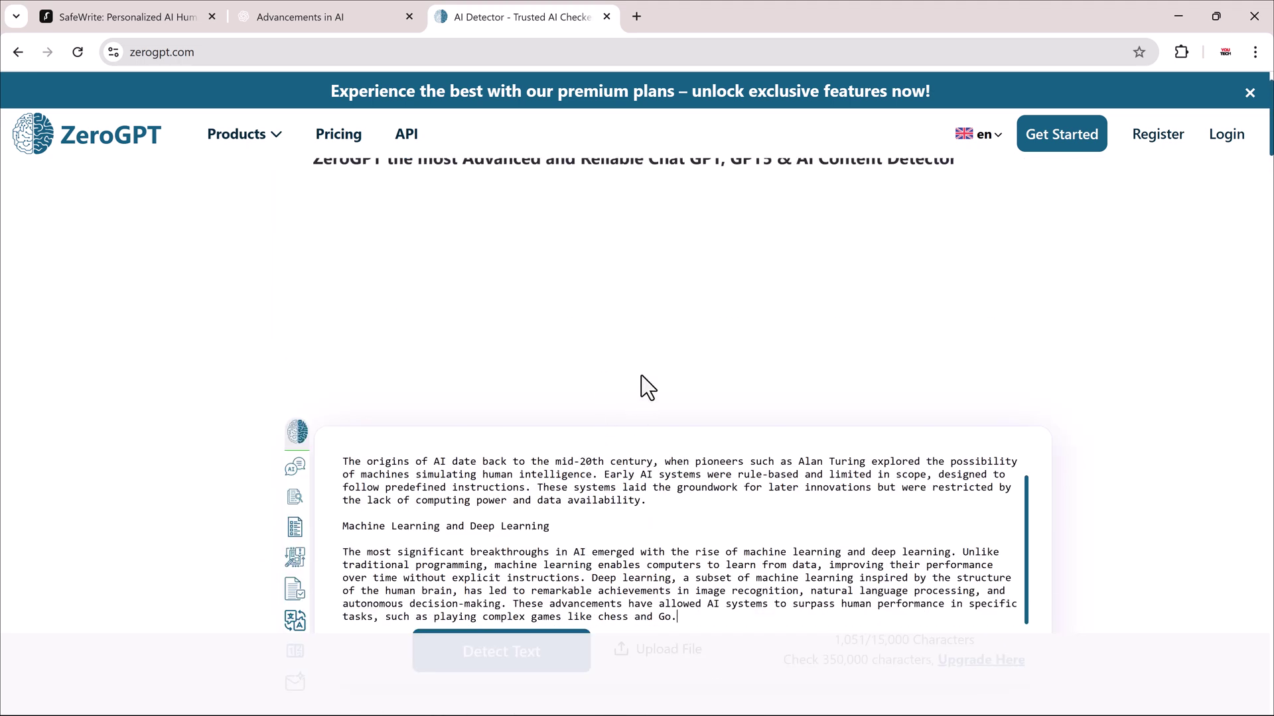
pyautogui.scroll(-2, 642, 386)
pyautogui.click(585, 497)
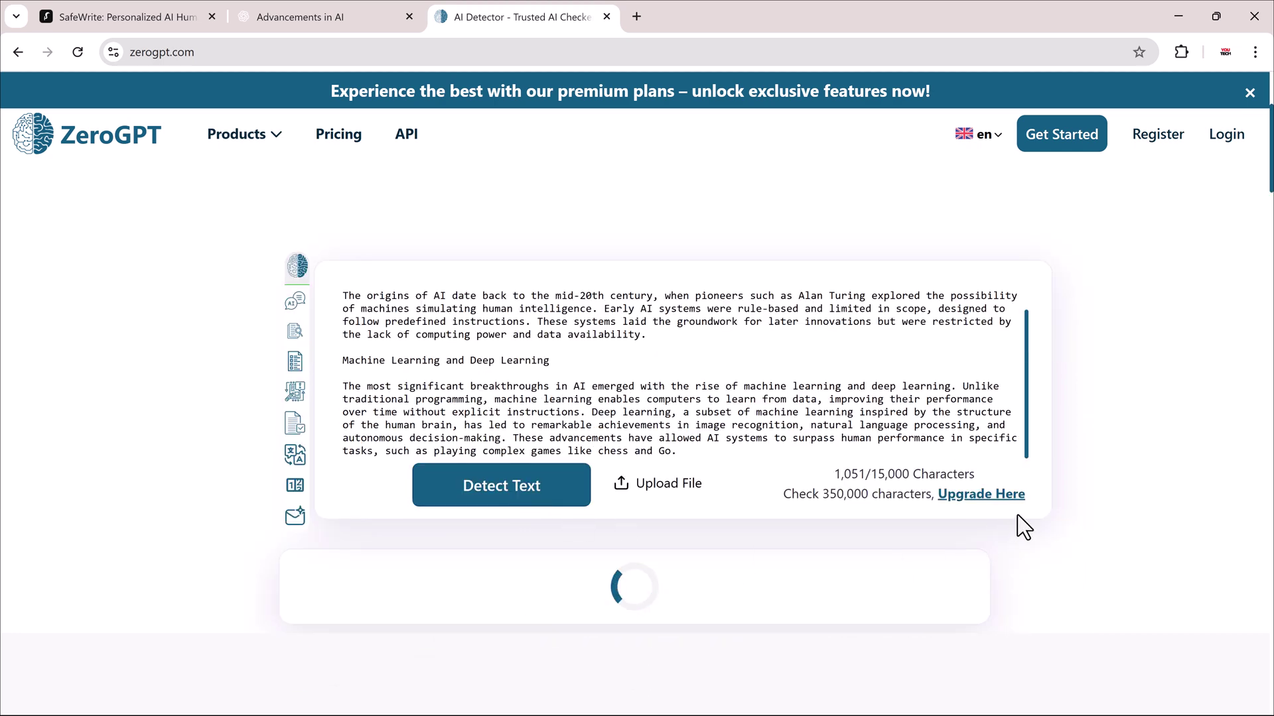
pyautogui.scroll(-1, 654, 583)
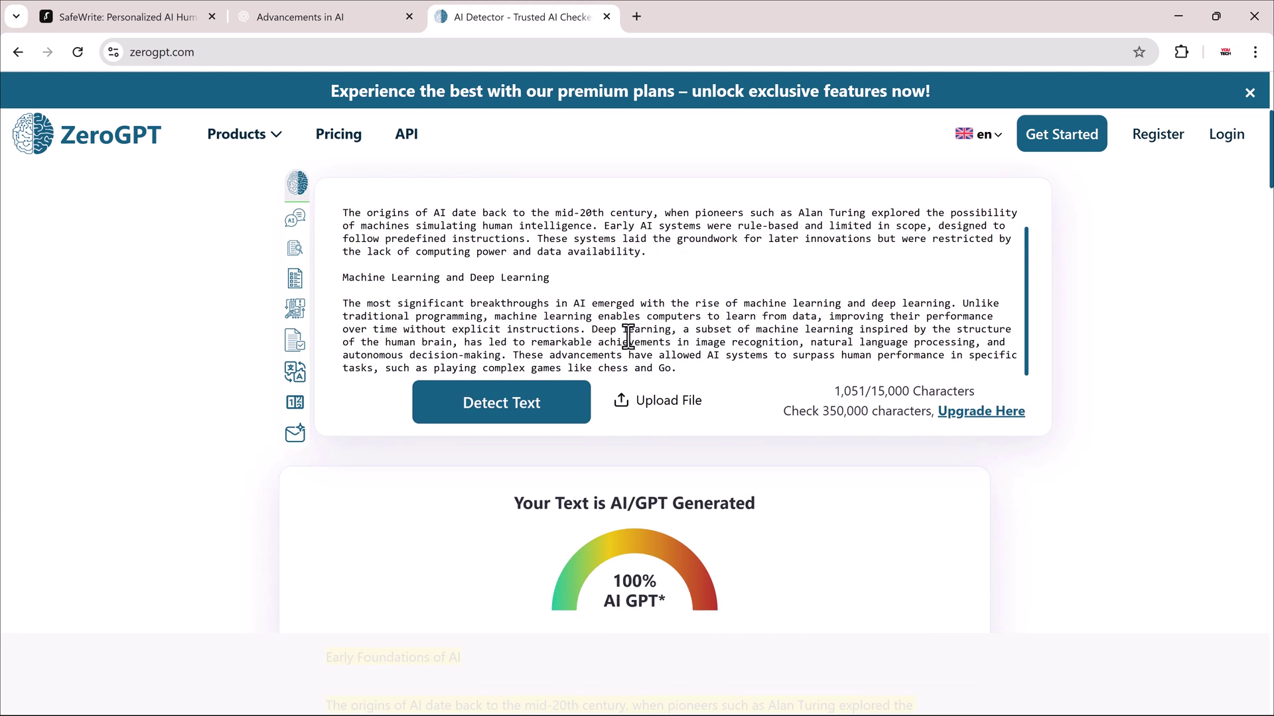
# - Humanize the pasted AI essay sections in the Informal style to a 0% AI rewrite and copy it
pyautogui.click(147, 19)
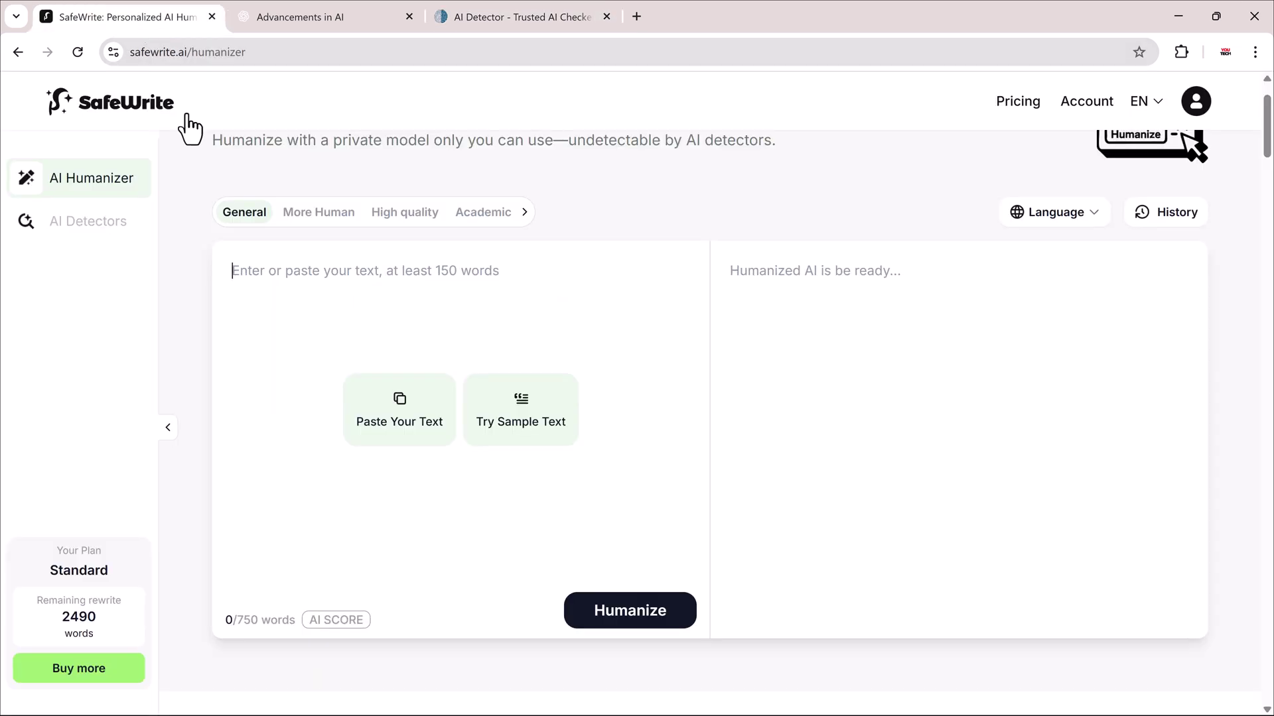
pyautogui.hotkey('ctrl', 'v')
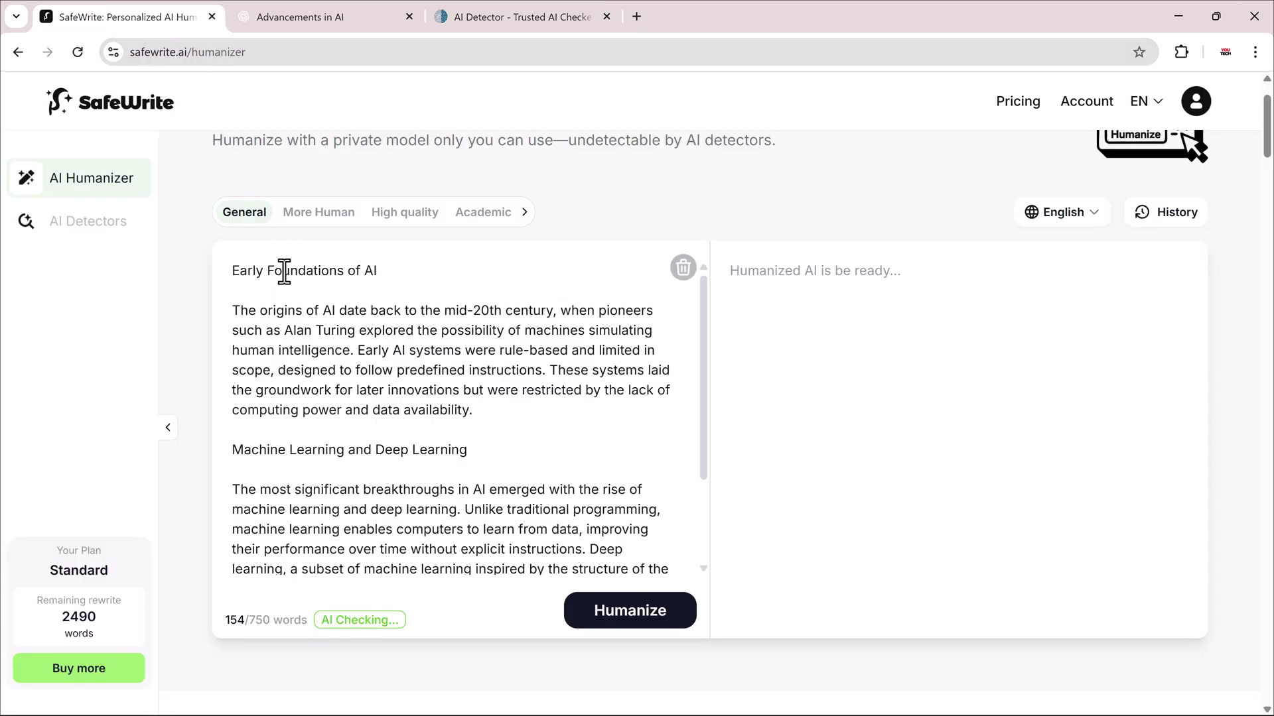
pyautogui.click(526, 212)
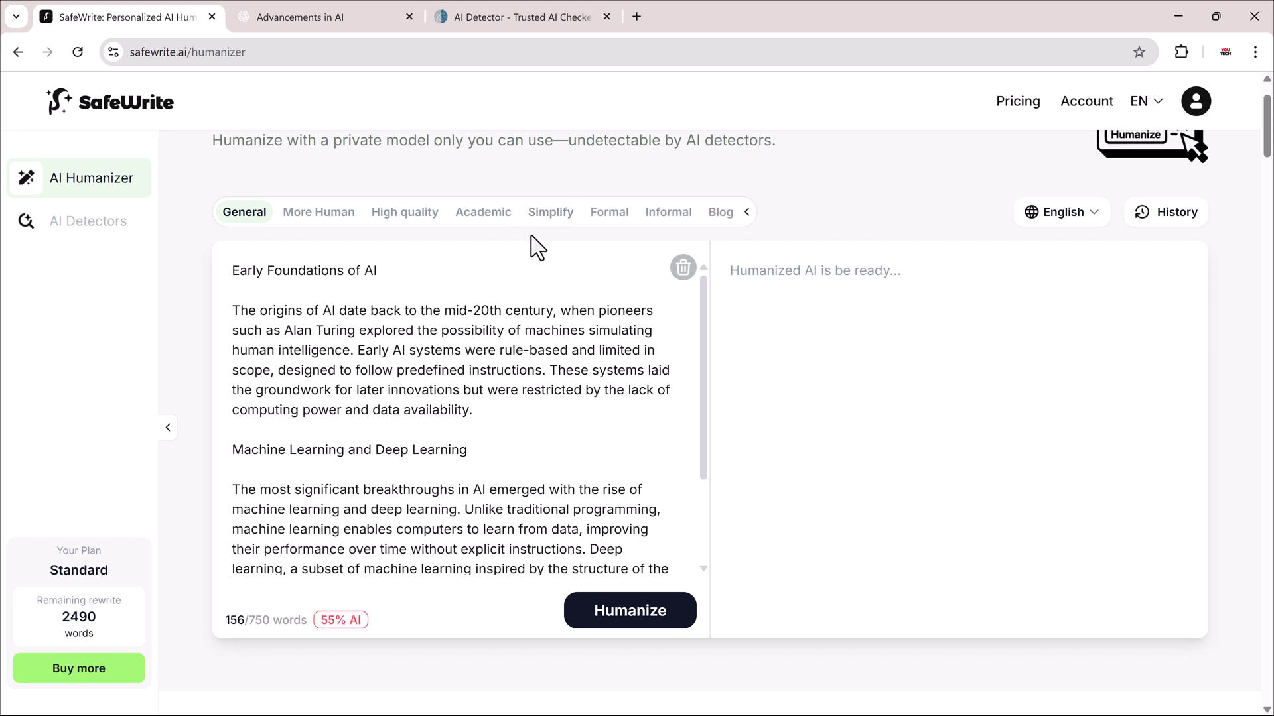
pyautogui.click(668, 218)
pyautogui.scroll(-2, 549, 455)
pyautogui.click(597, 613)
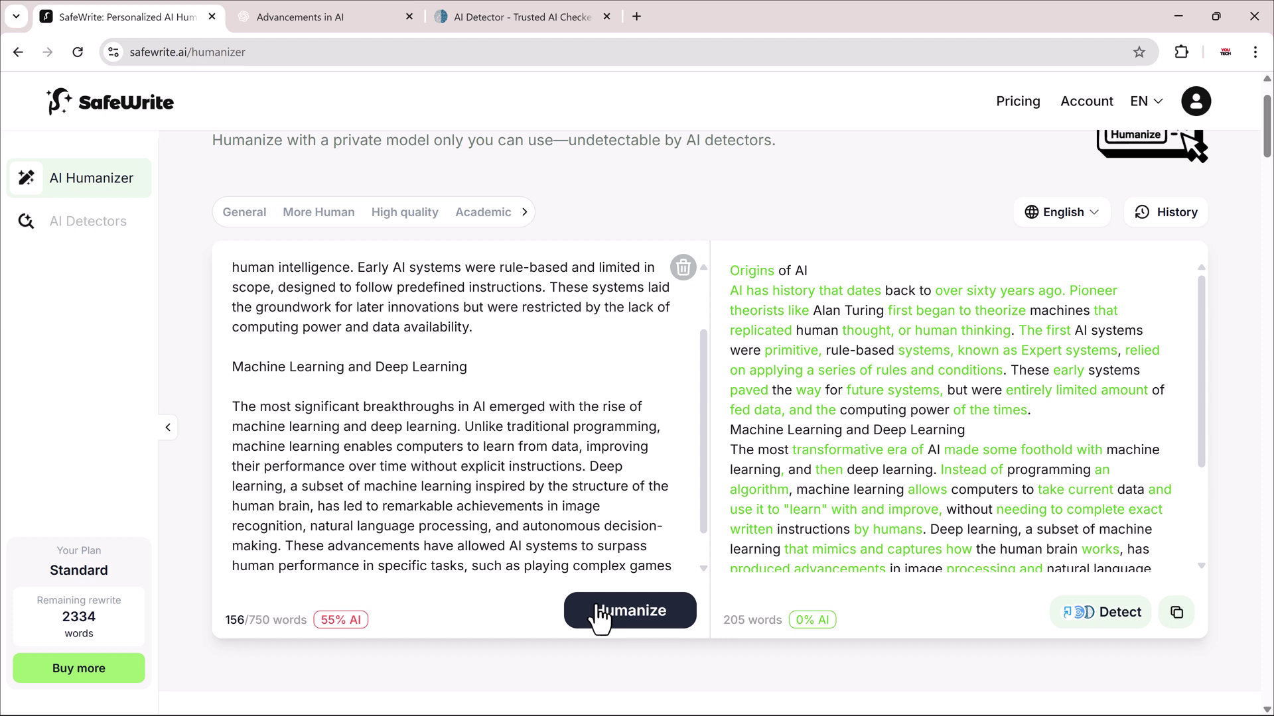
pyautogui.scroll(1, 961, 476)
pyautogui.scroll(-1, 962, 470)
pyautogui.scroll(-2, 963, 467)
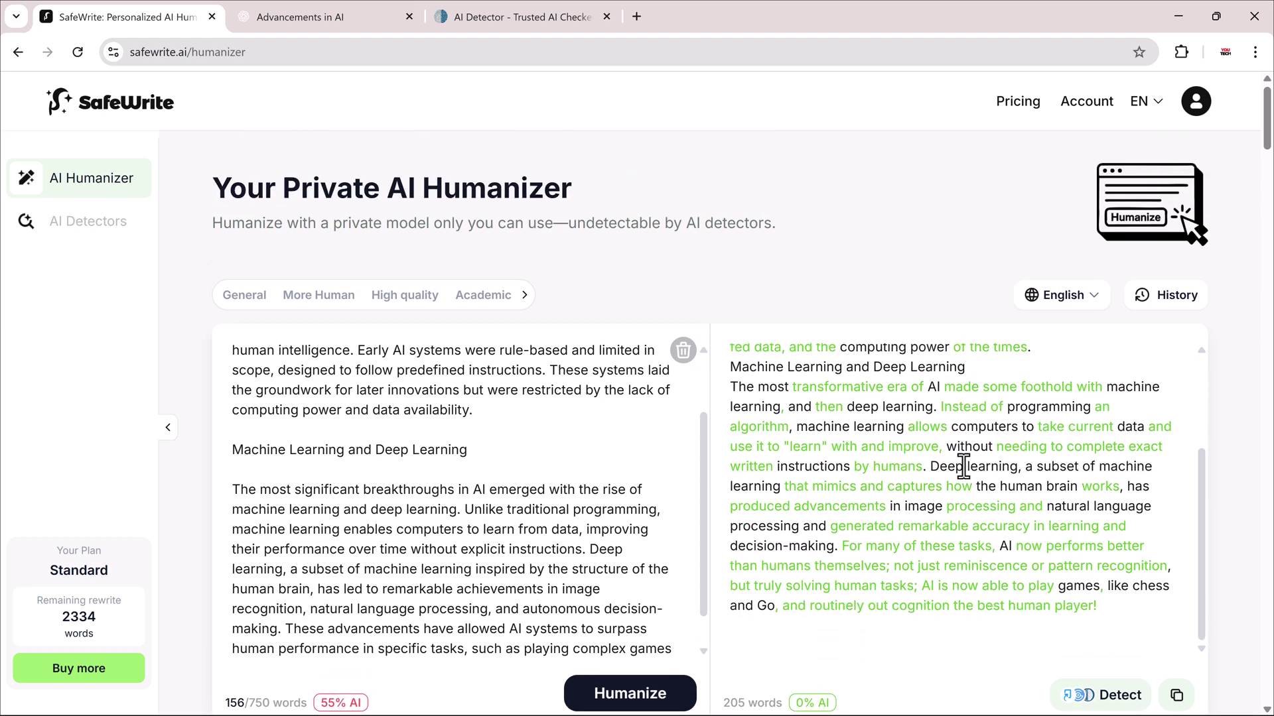
pyautogui.click(1180, 697)
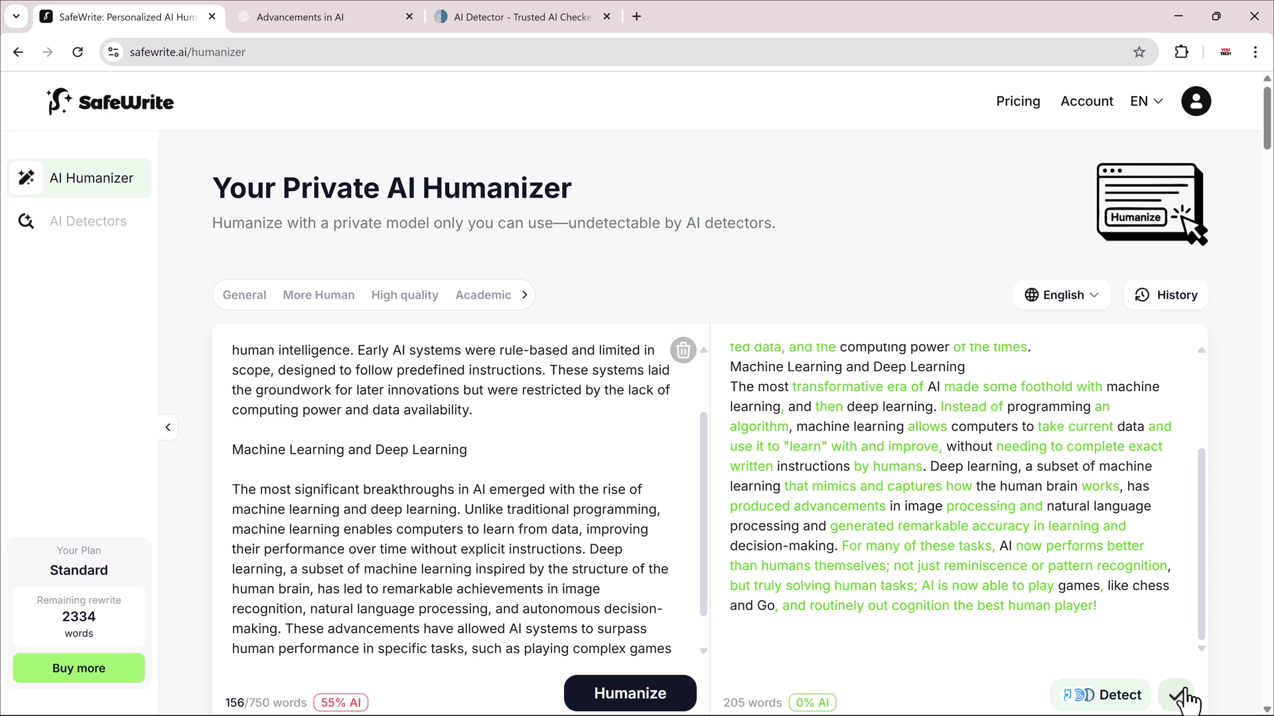
# - Replace ZeroGPT's text with the humanized rewrite and detect, judged Human written at 0% AI
pyautogui.click(439, 27)
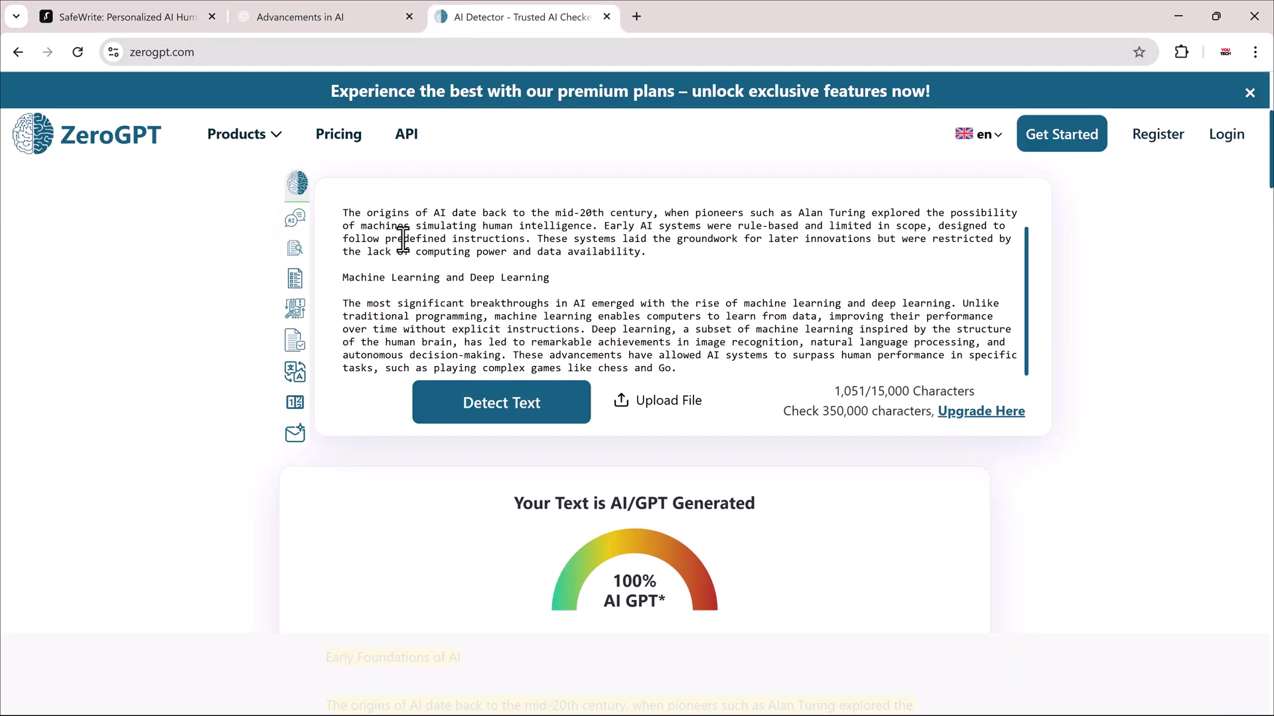
pyautogui.hotkey('ctrl', 'a')
pyautogui.press('BackSpace')
pyautogui.hotkey('ctrl', 'v')
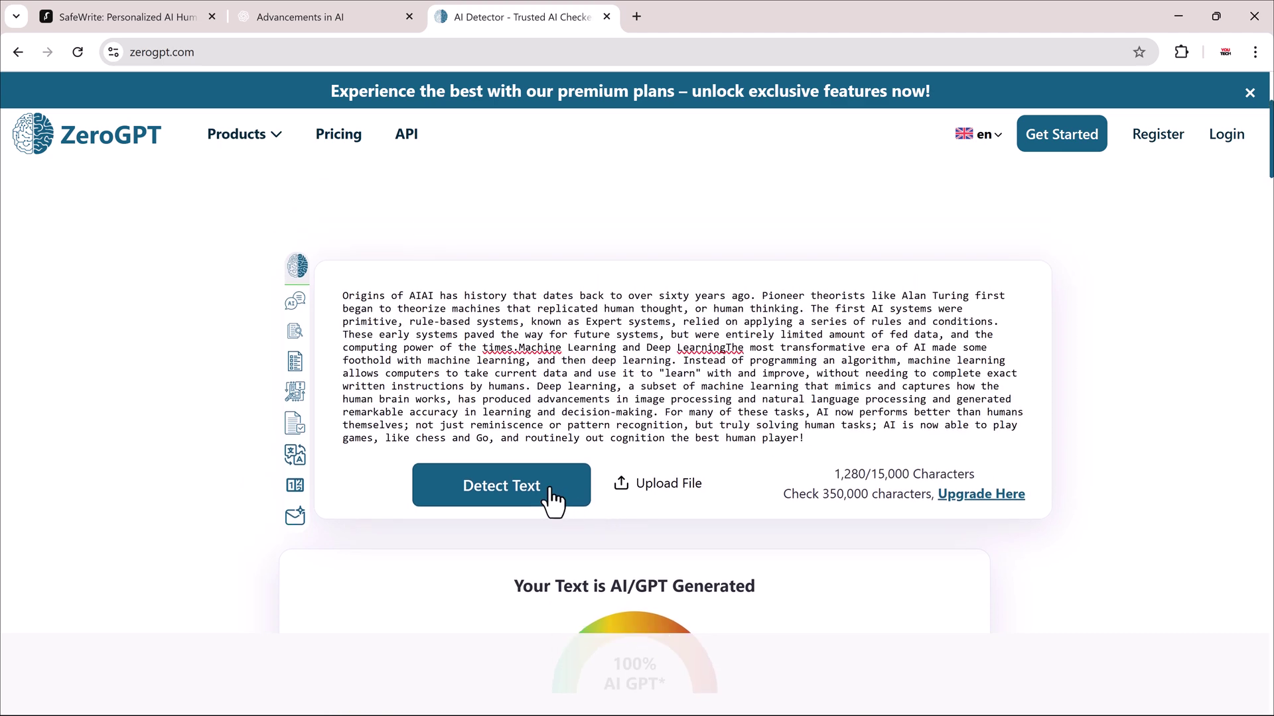
pyautogui.click(552, 499)
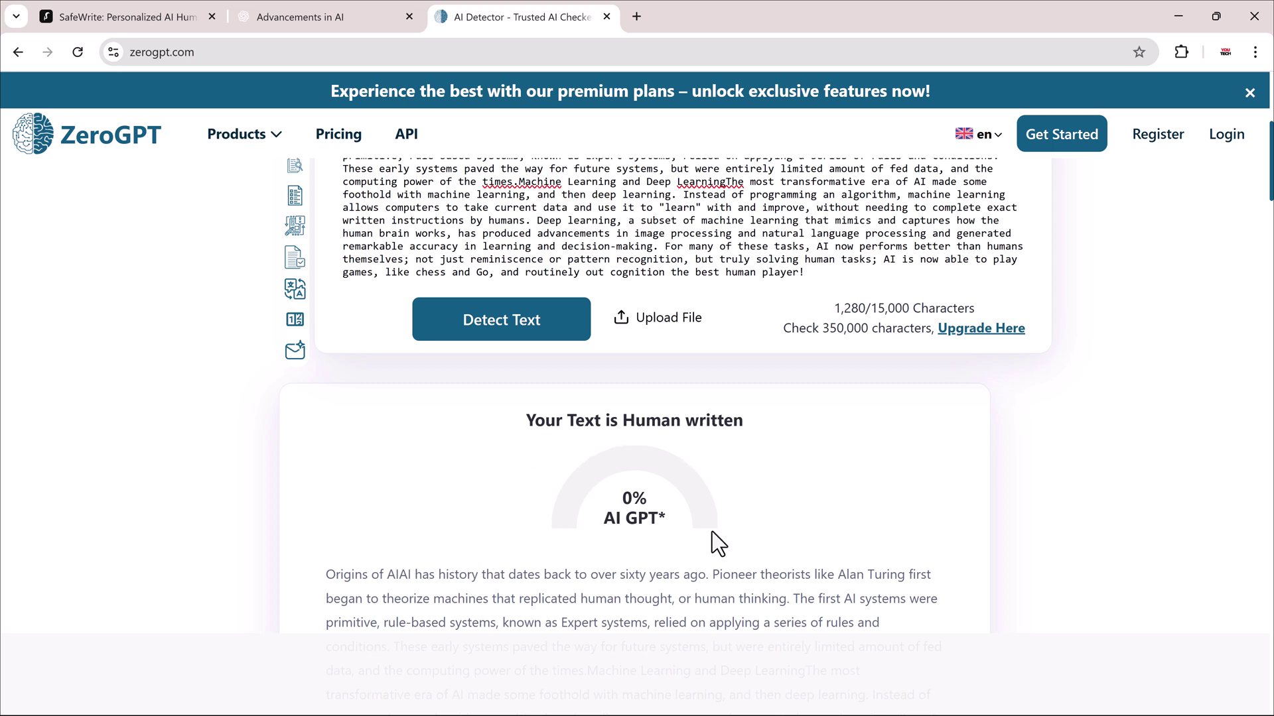
pyautogui.click(129, 17)
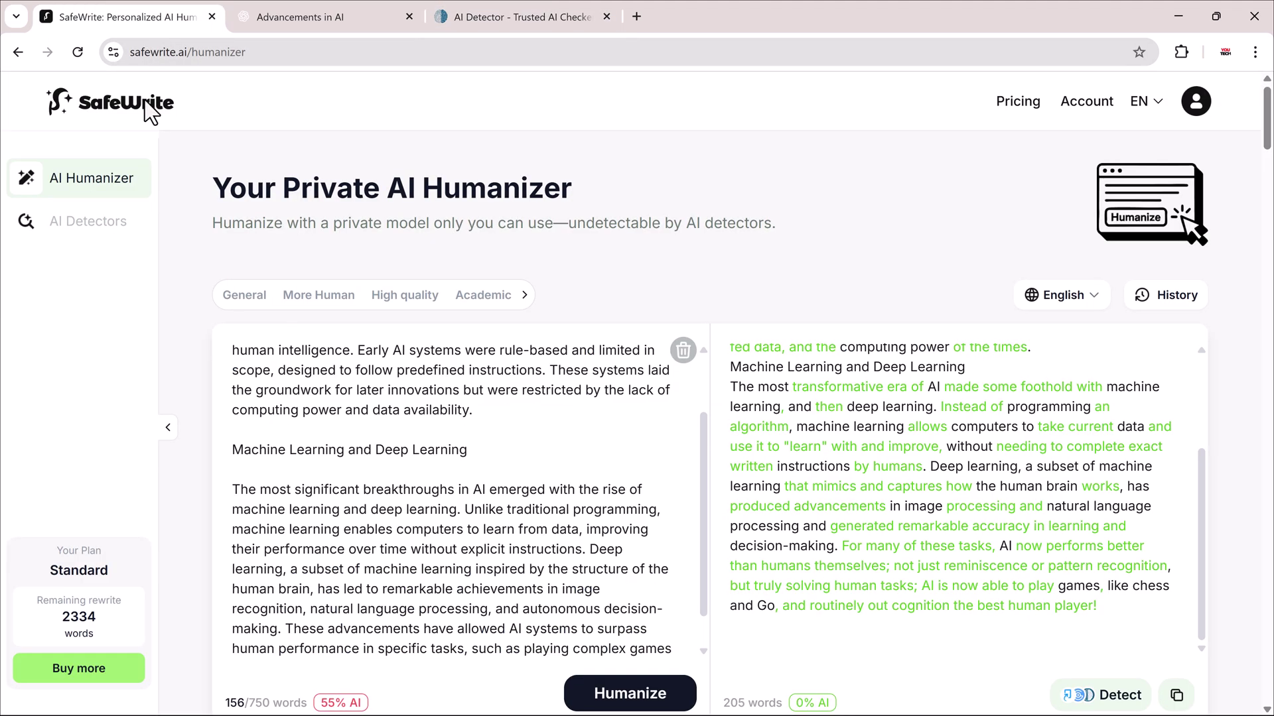
# - Clear the old climate-change text from SafeWrite's AI detector and return to the empty humanizer
pyautogui.click(71, 227)
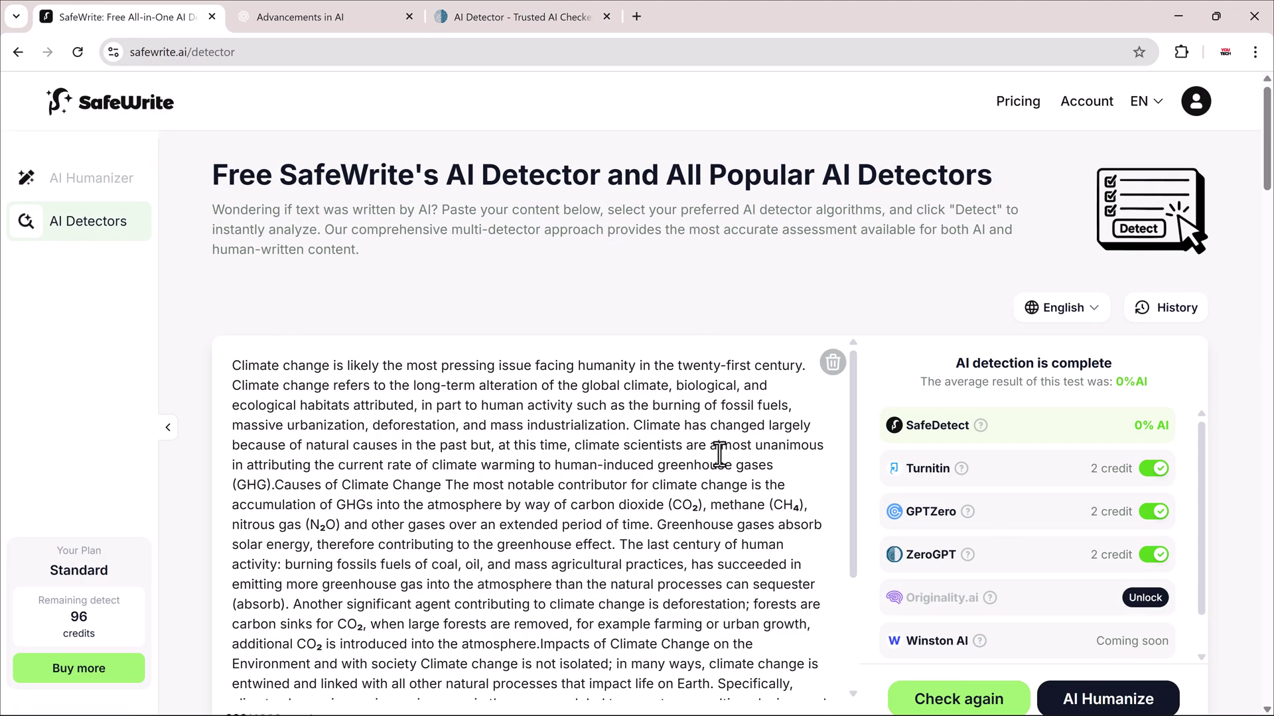
pyautogui.click(832, 363)
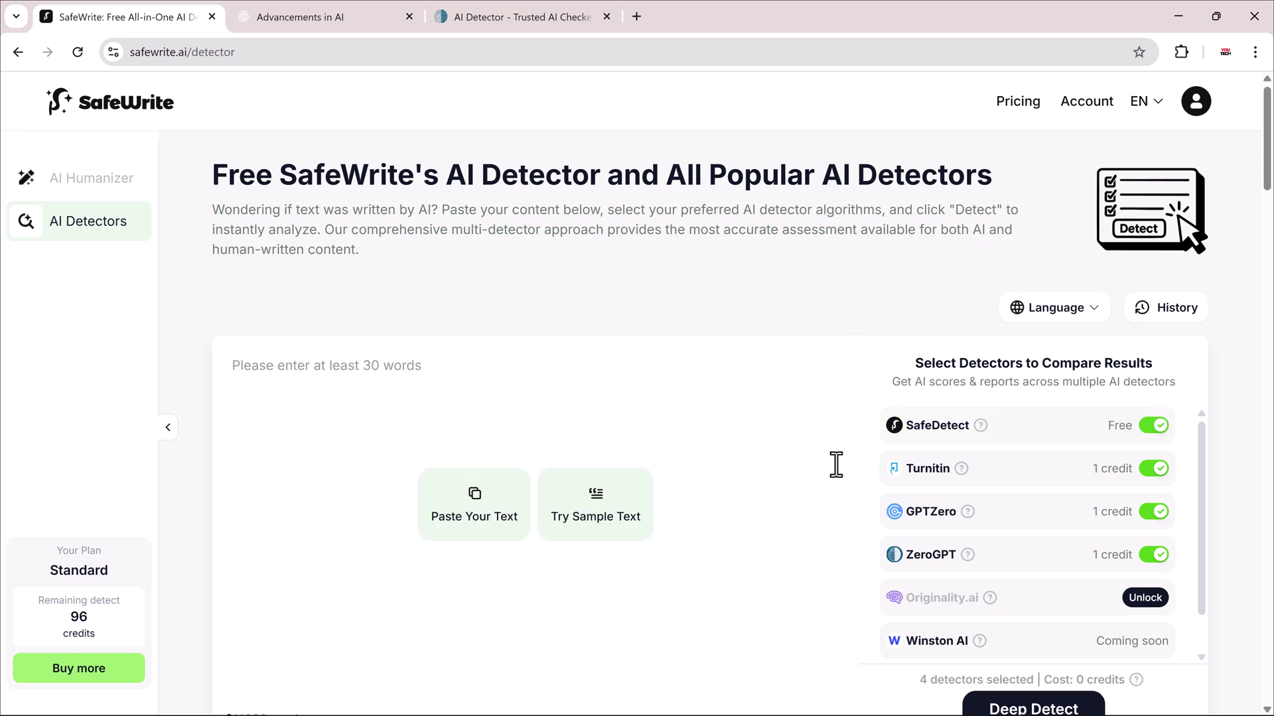
pyautogui.scroll(-2, 836, 495)
pyautogui.scroll(2, 837, 495)
pyautogui.click(62, 188)
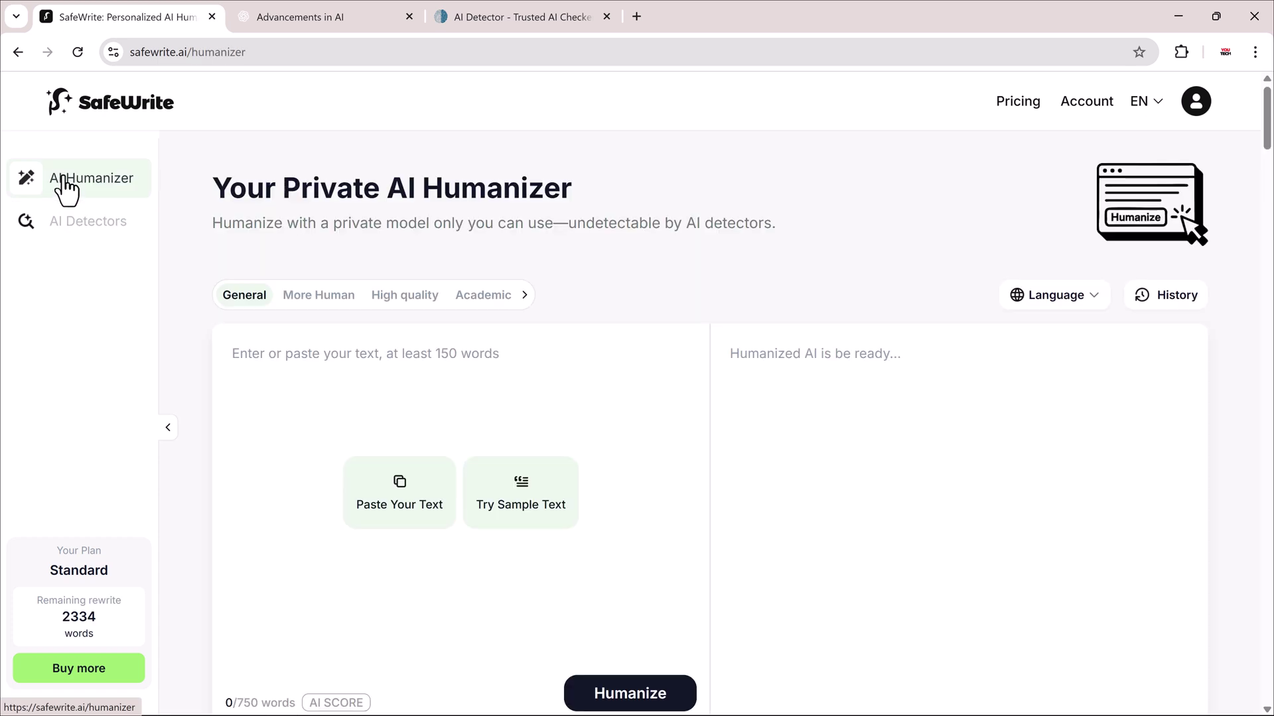
pyautogui.click(447, 21)
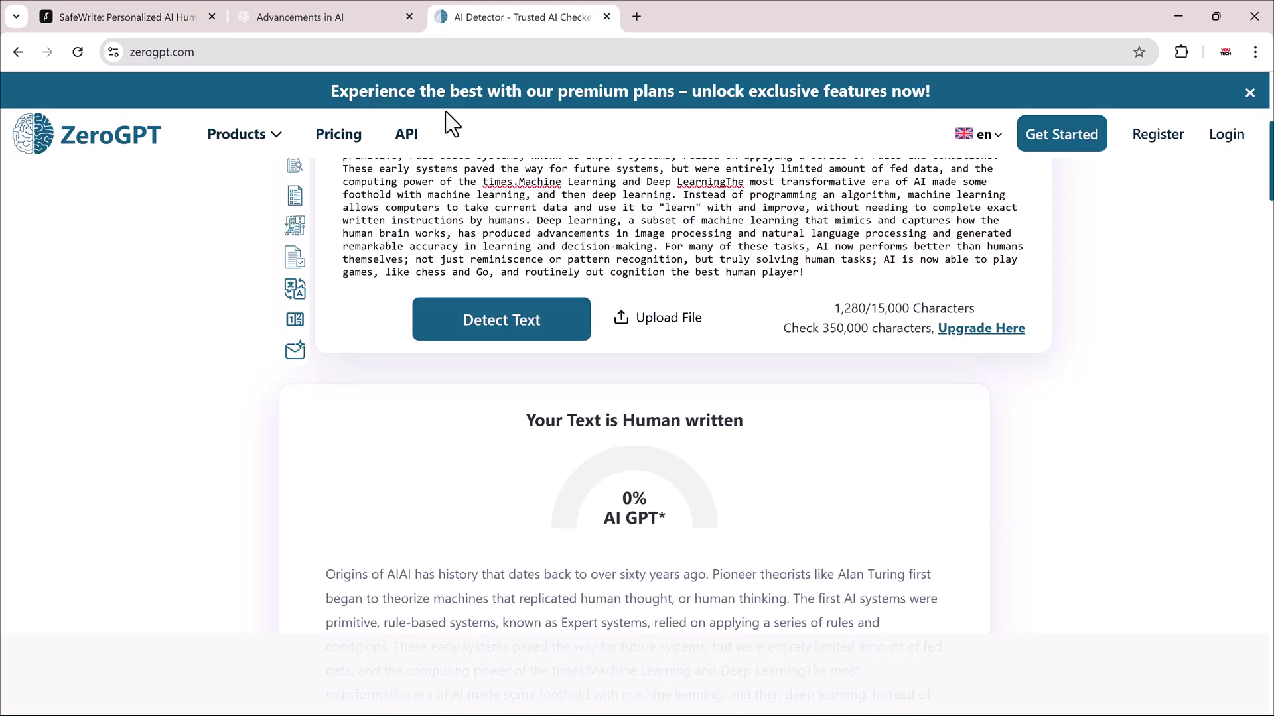
pyautogui.click(168, 16)
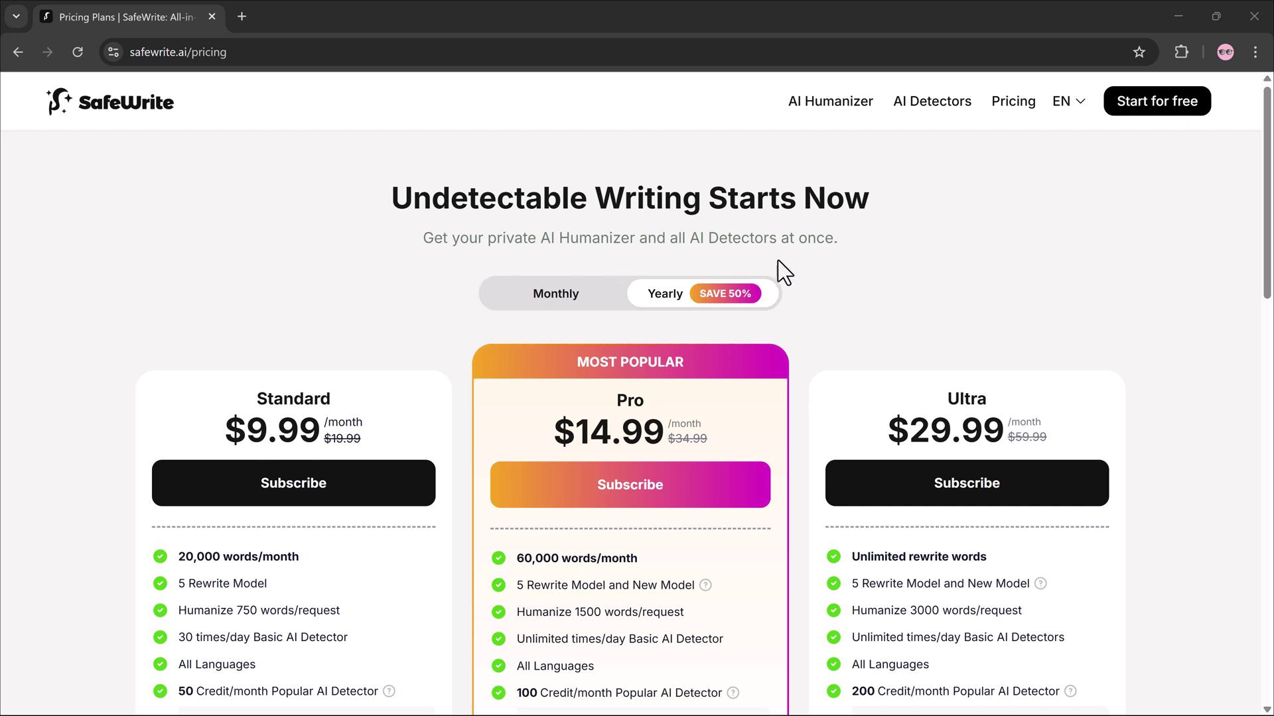
pyautogui.scroll(-1, 872, 278)
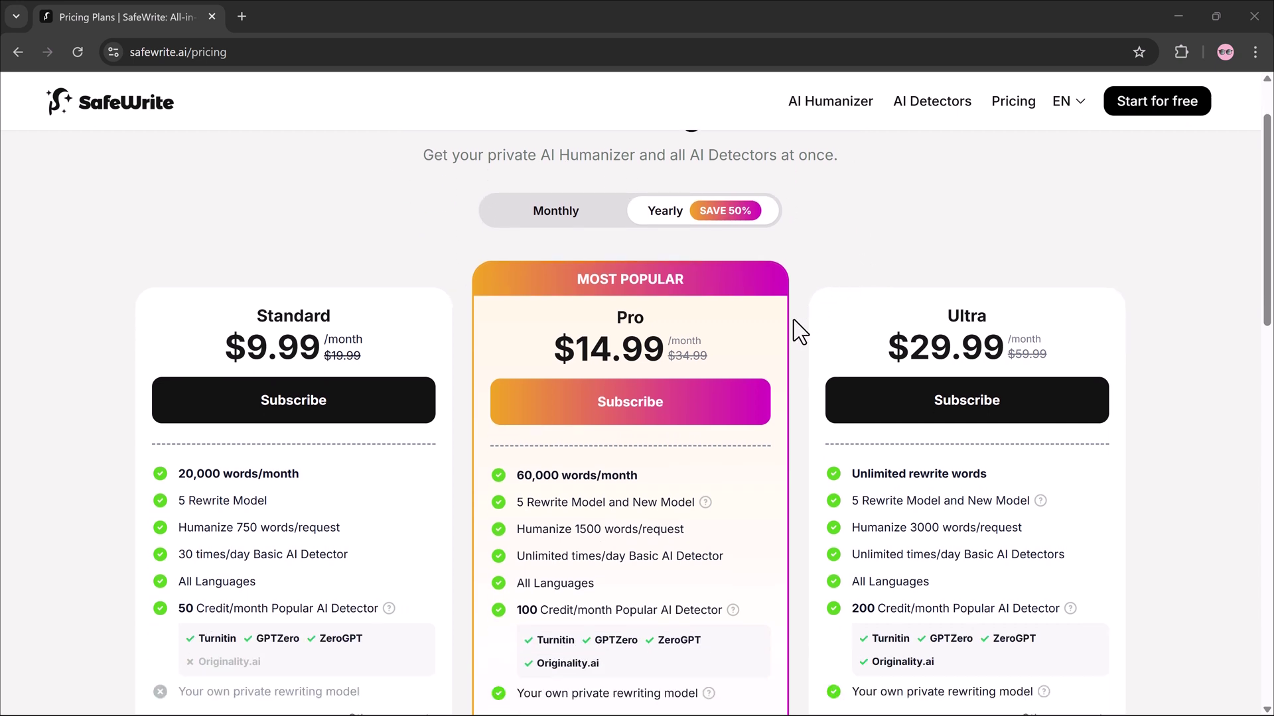
pyautogui.scroll(-1, 795, 349)
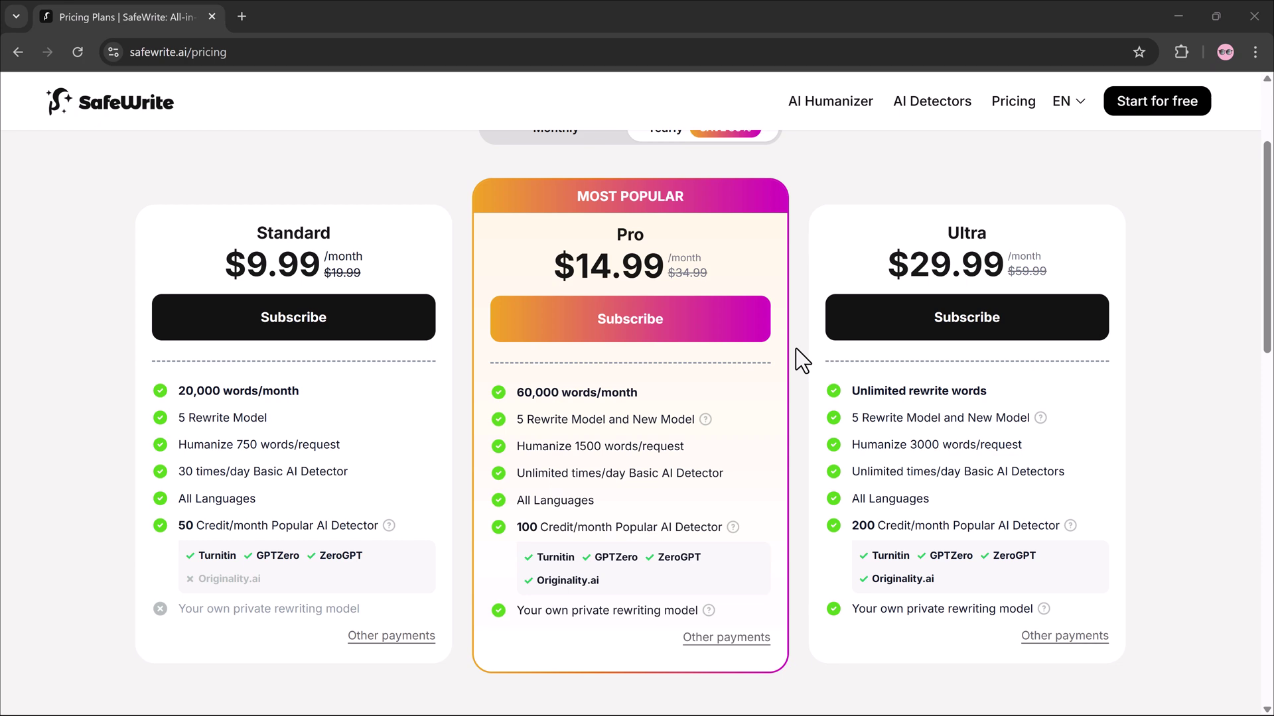
pyautogui.scroll(-4, 795, 348)
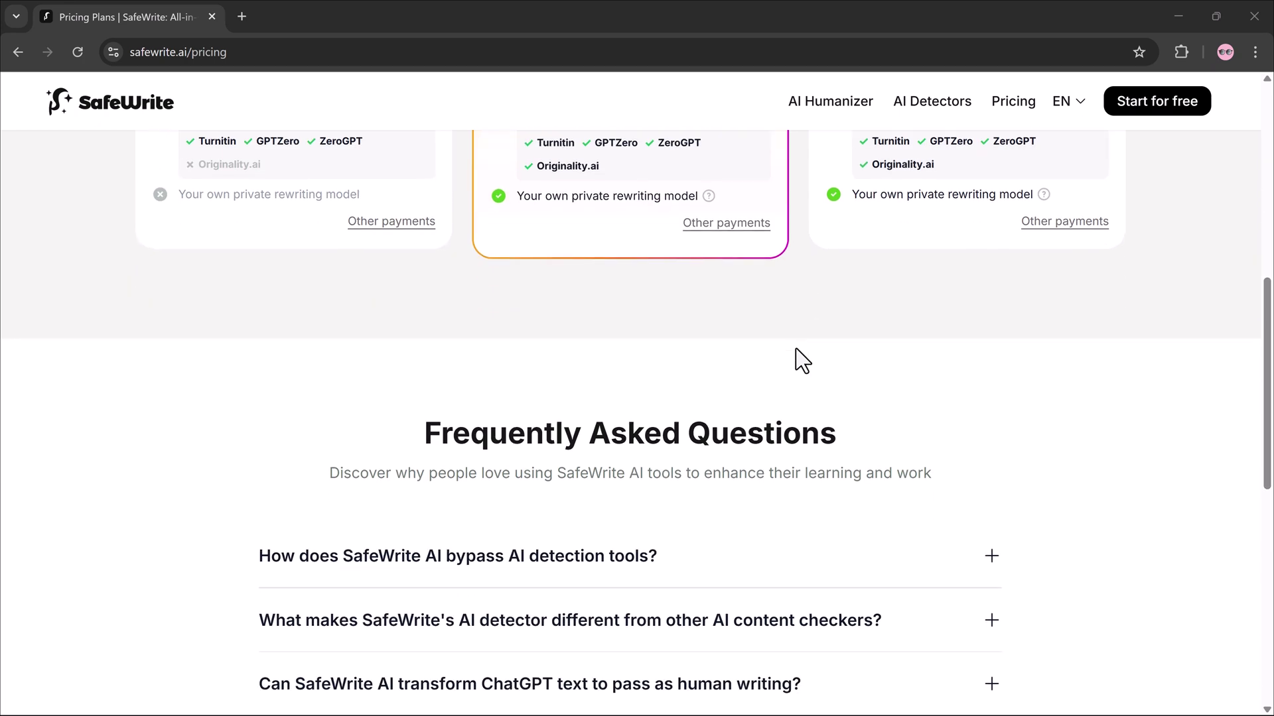
pyautogui.scroll(-2, 795, 348)
pyautogui.scroll(2, 795, 349)
pyautogui.scroll(5, 795, 348)
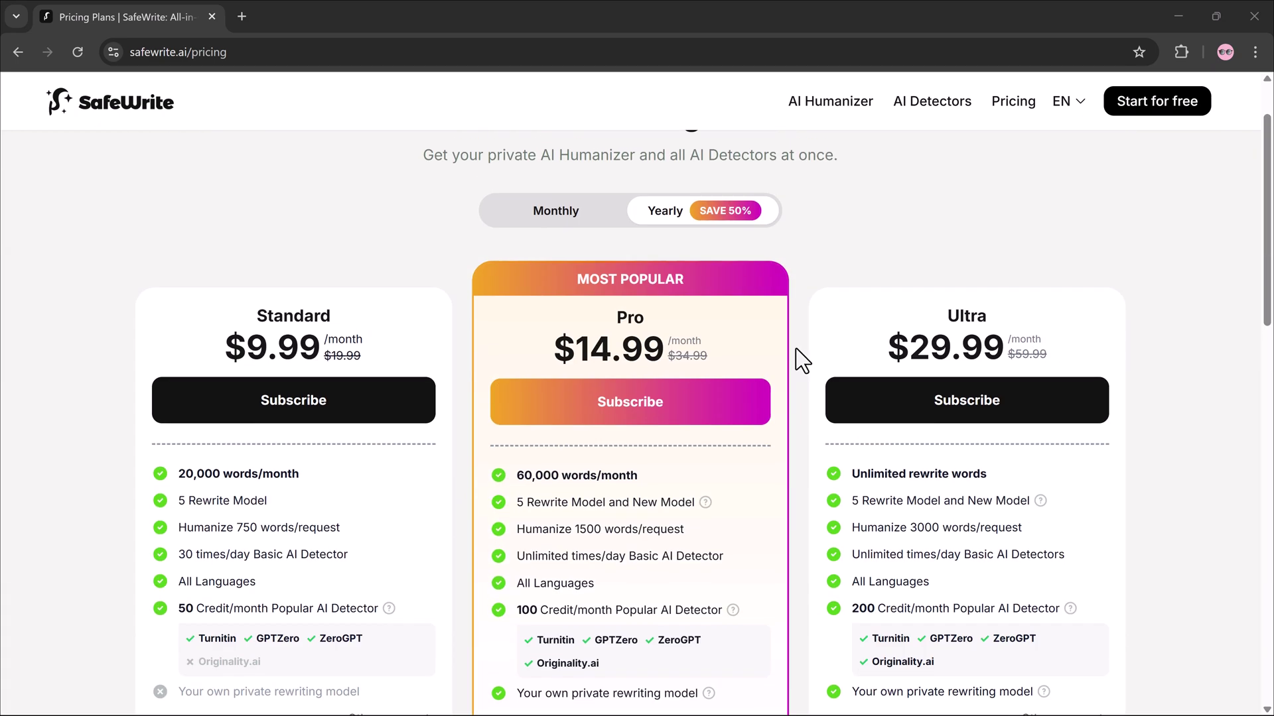